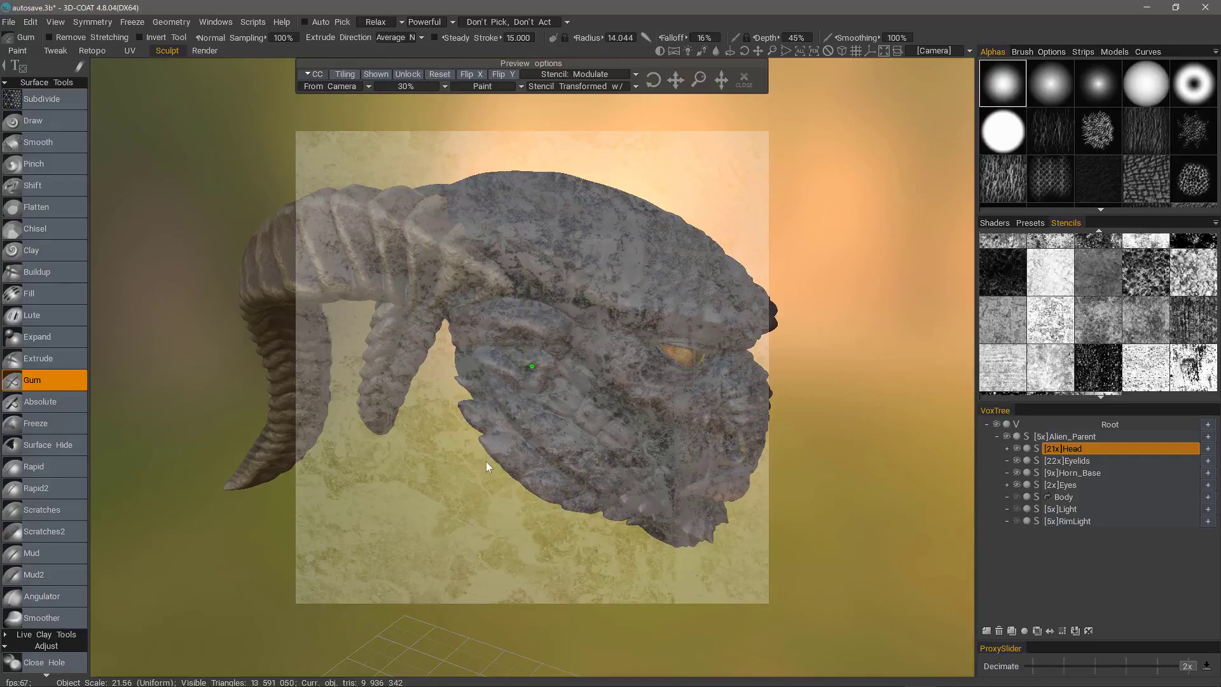
- Try moving and rescaling the stencil overlay with the preview controls, and reset its placement
left_click(440, 73)
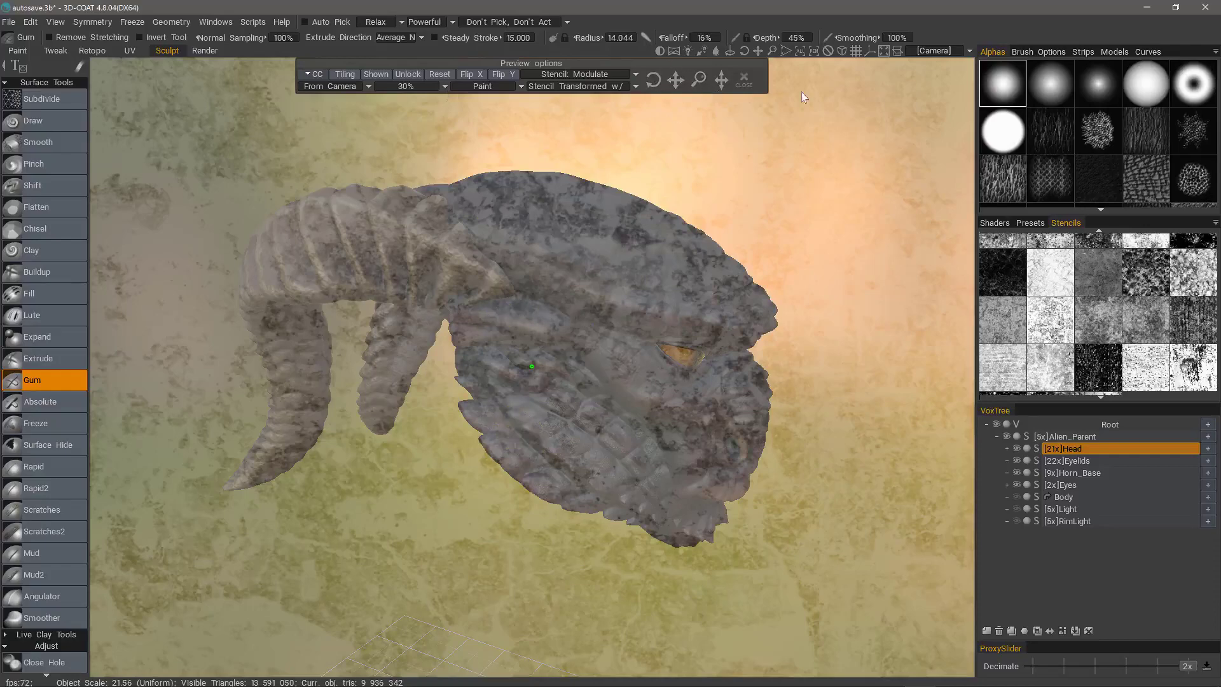
left_click_drag(675, 80, 596, 130)
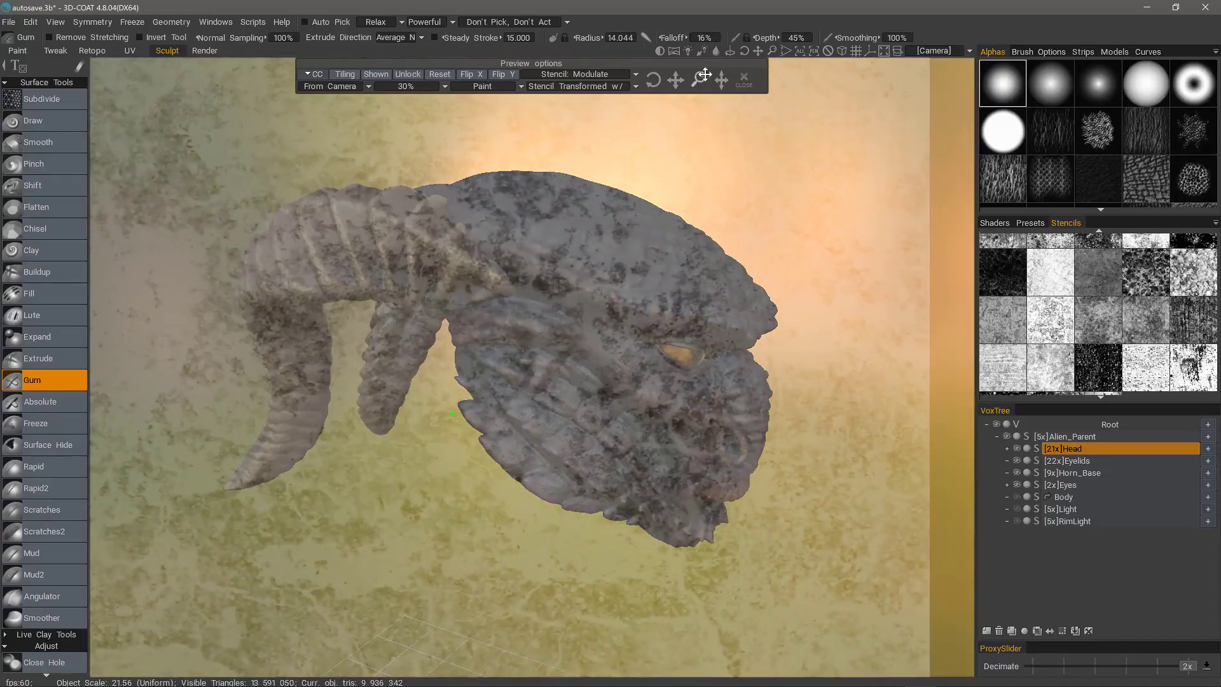
left_click_drag(702, 79, 628, 123)
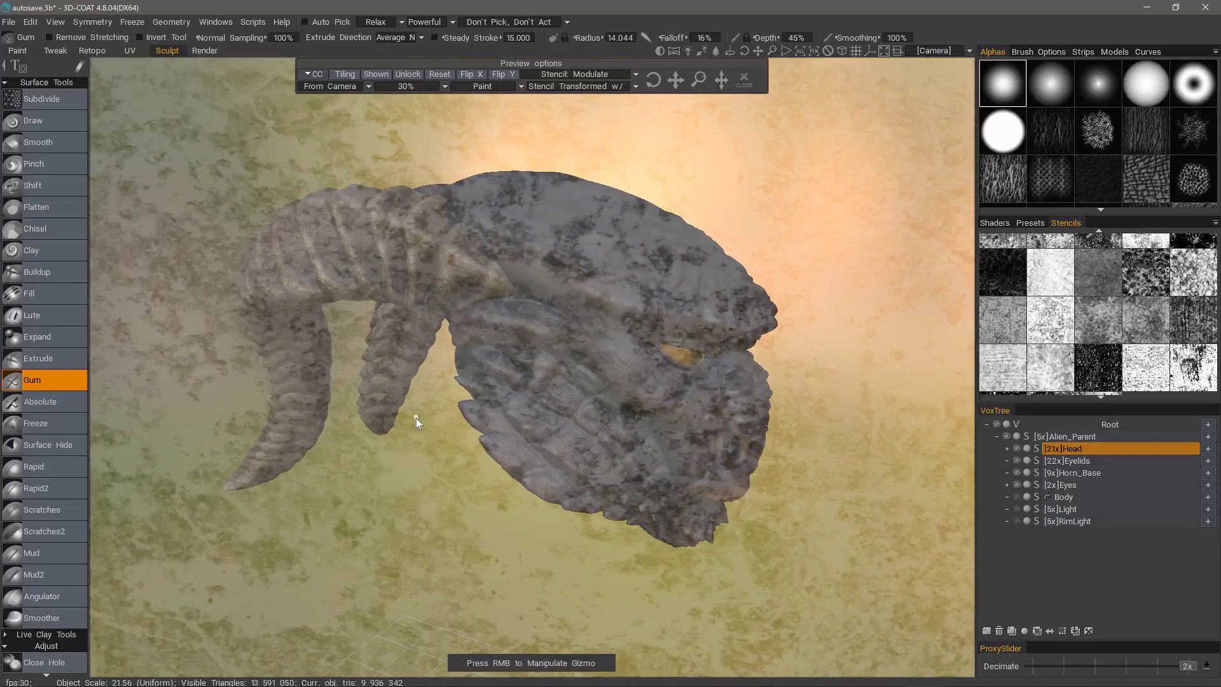
left_click(440, 74)
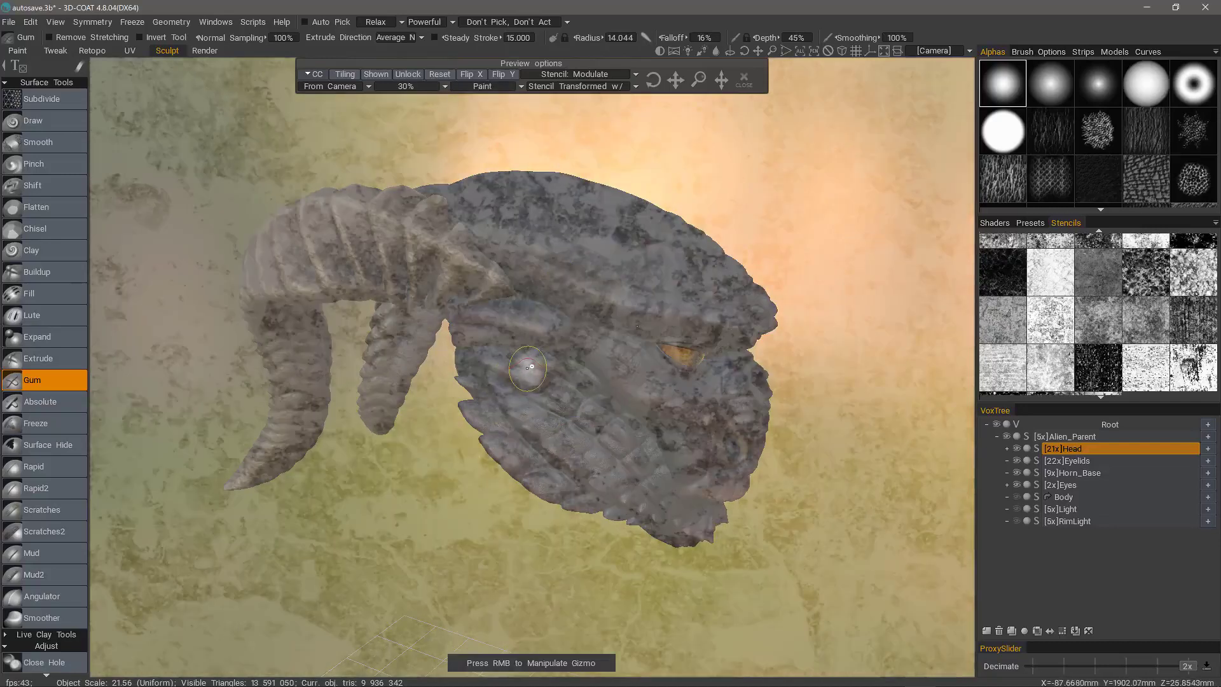
- Show the stencil's transform gizmo and try moving, scaling and rotating the stencil freehand over the head
right_click_drag(532, 367, 503, 397)
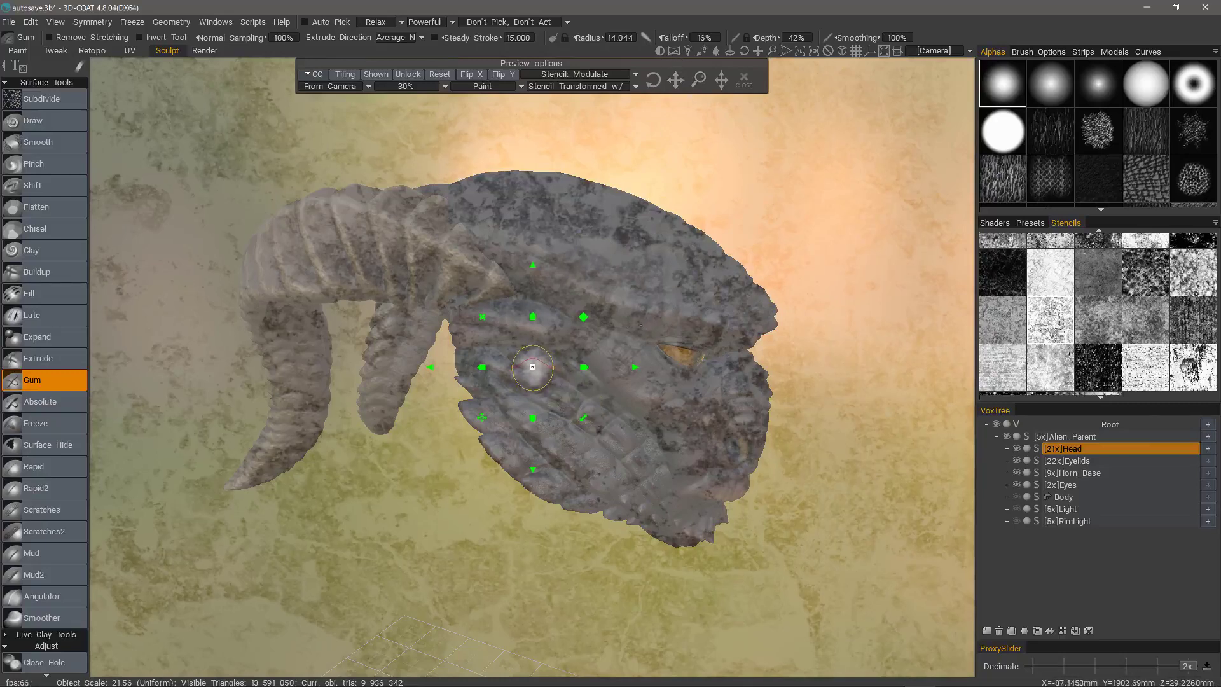
left_click_drag(533, 367, 602, 376)
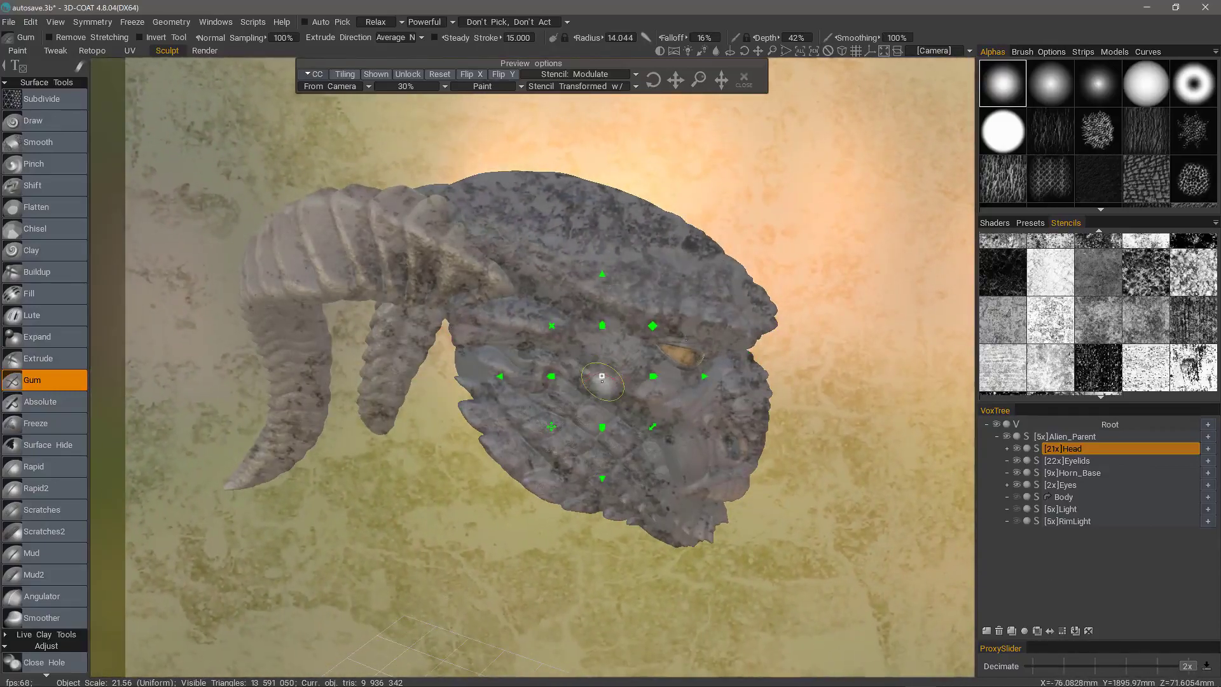
mouse_move(653, 326)
left_mouse_down()
mouse_move(662, 299)
mouse_move(674, 316)
mouse_move(654, 324)
left_mouse_up()
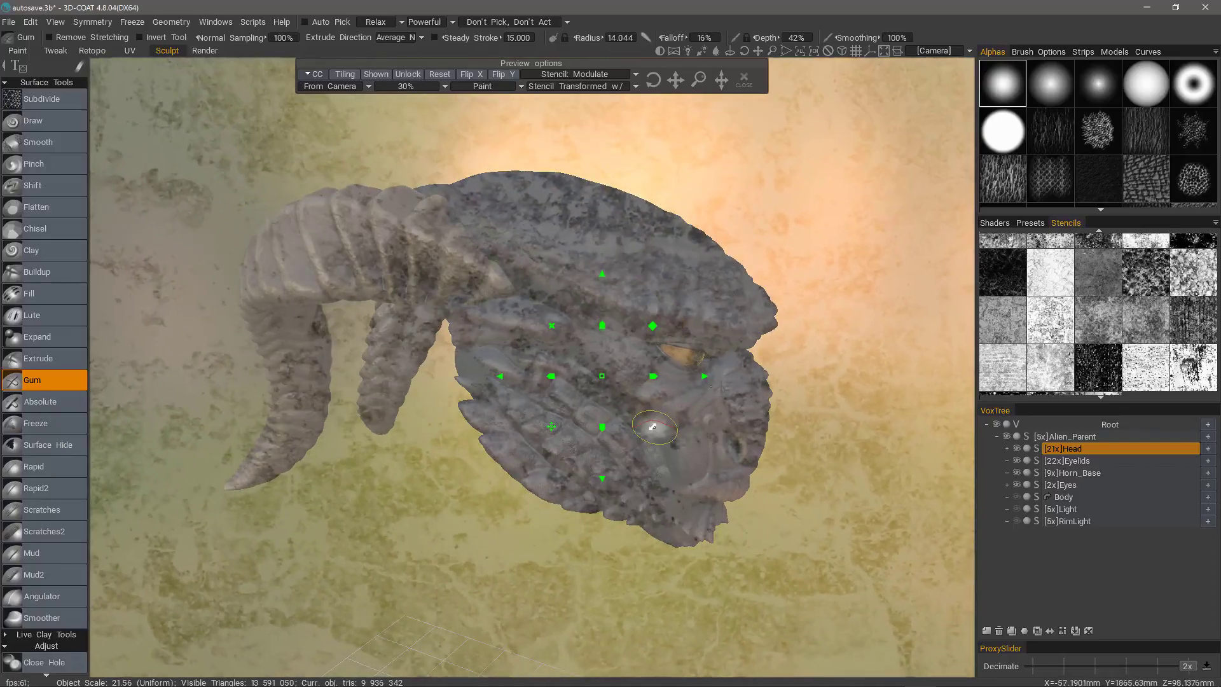
left_click_drag(653, 426, 654, 426)
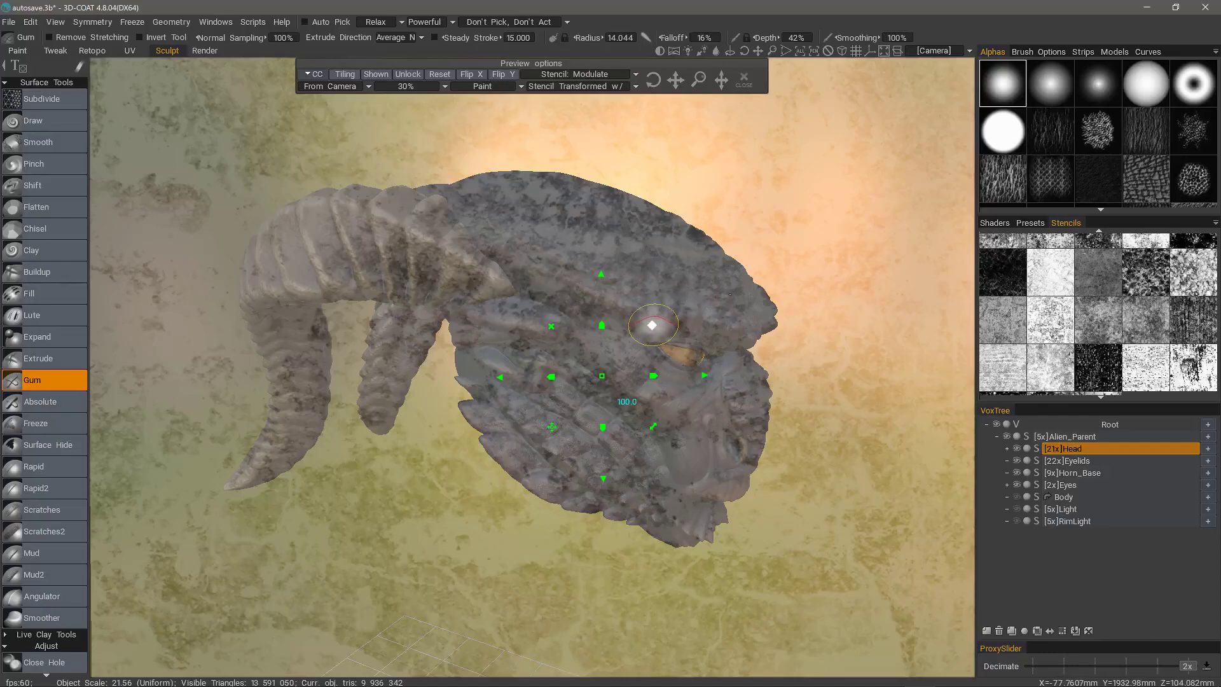
- Enter an exact scale value for the stencil on its gizmo and set its rotation to 45 degrees
key("space")
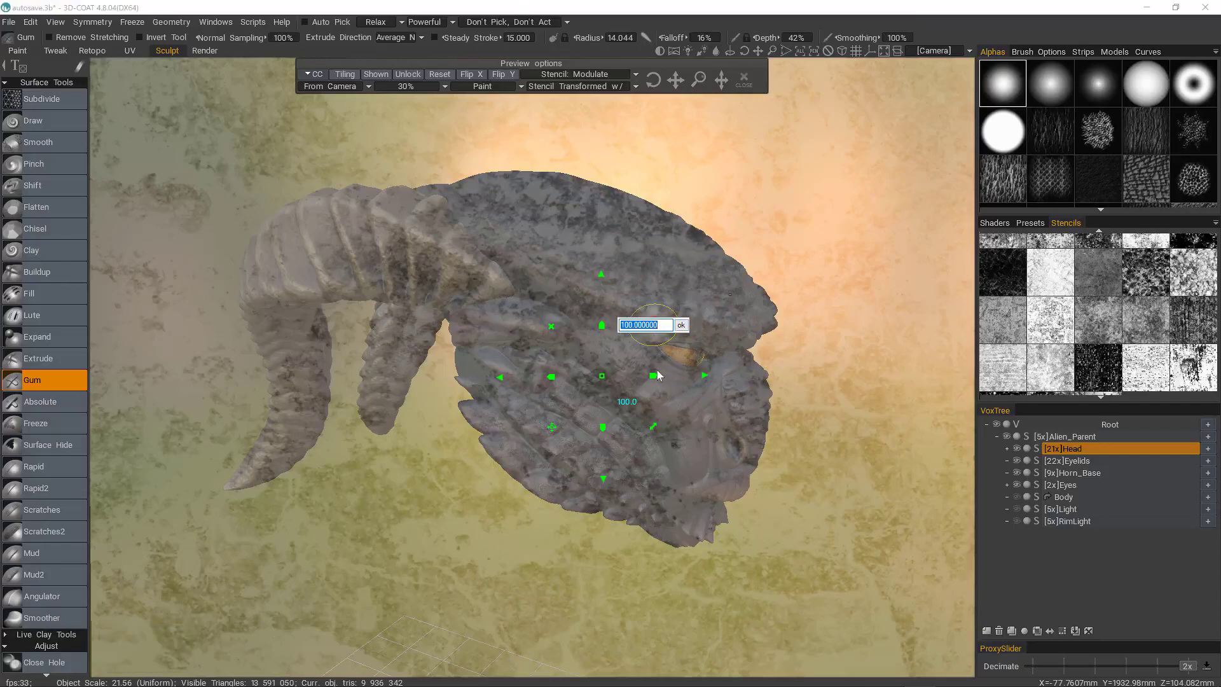
type("15.0")
key("Return")
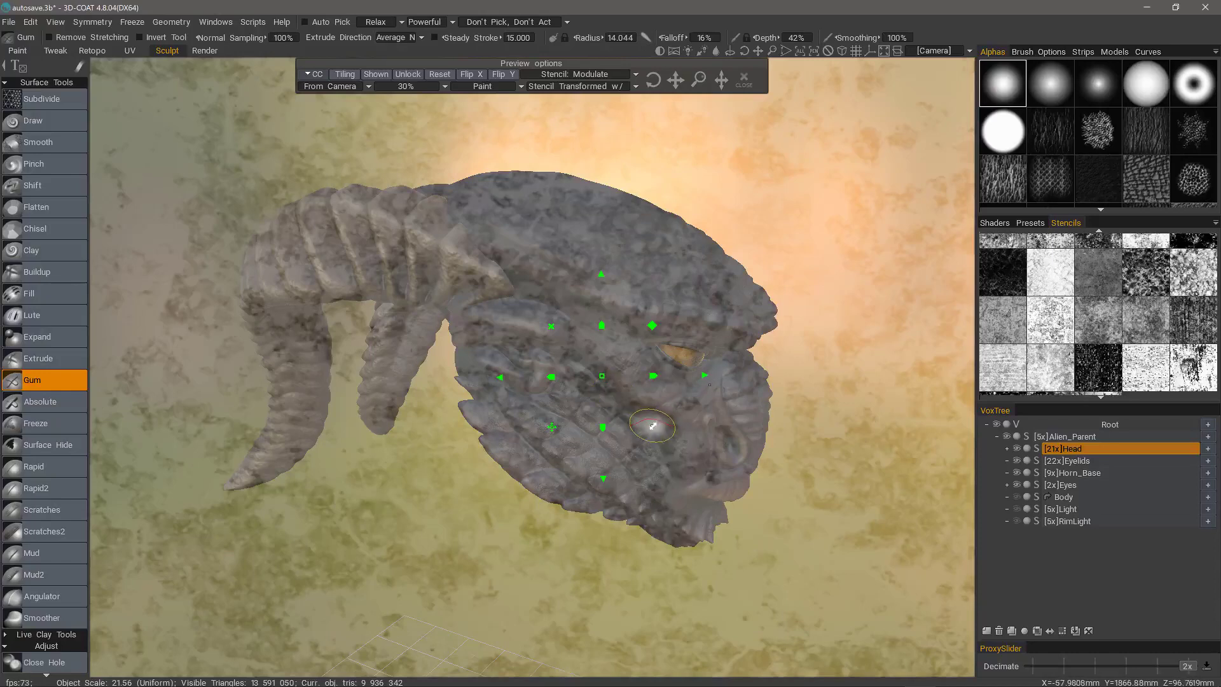
key("space")
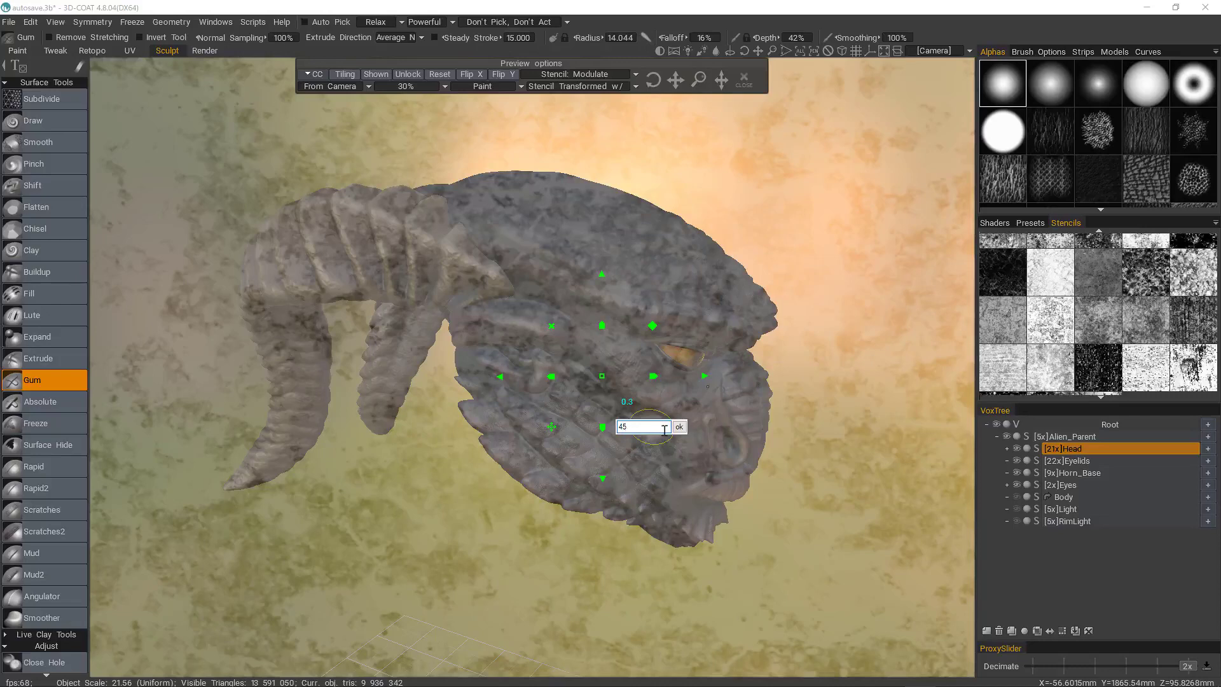
left_click(679, 427)
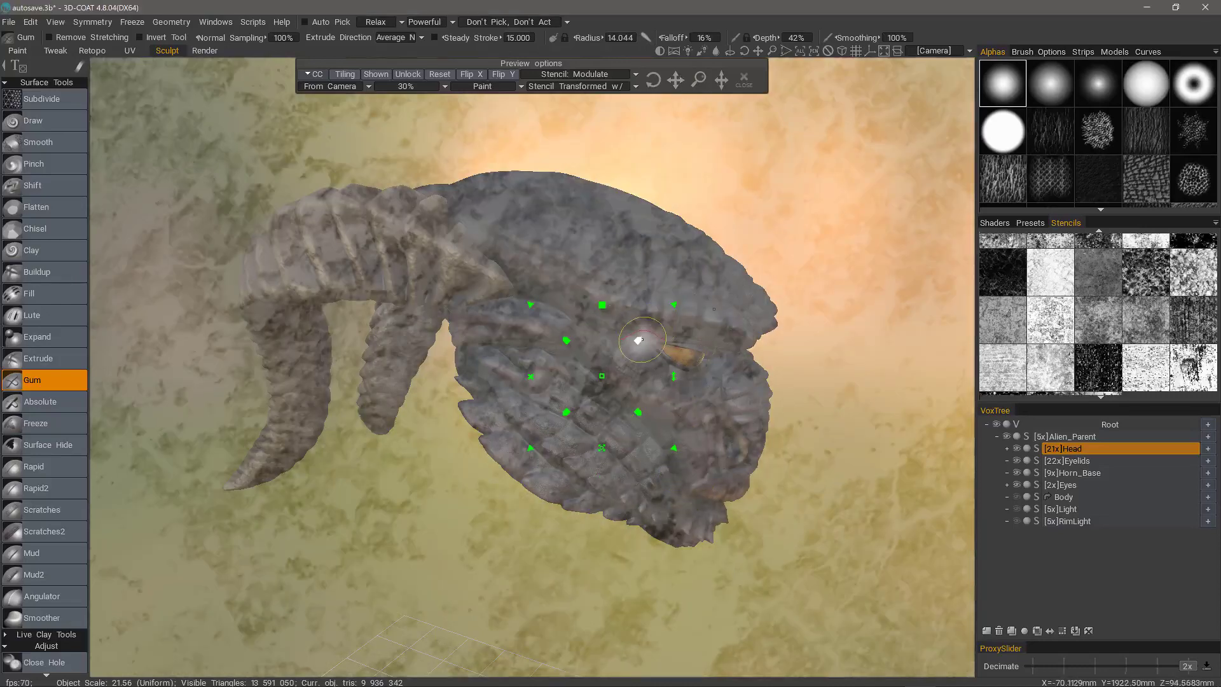
- Rescale the stencil proportionally with its gizmo and set its rotation to 0 degrees
left_click_drag(587, 307, 623, 375)
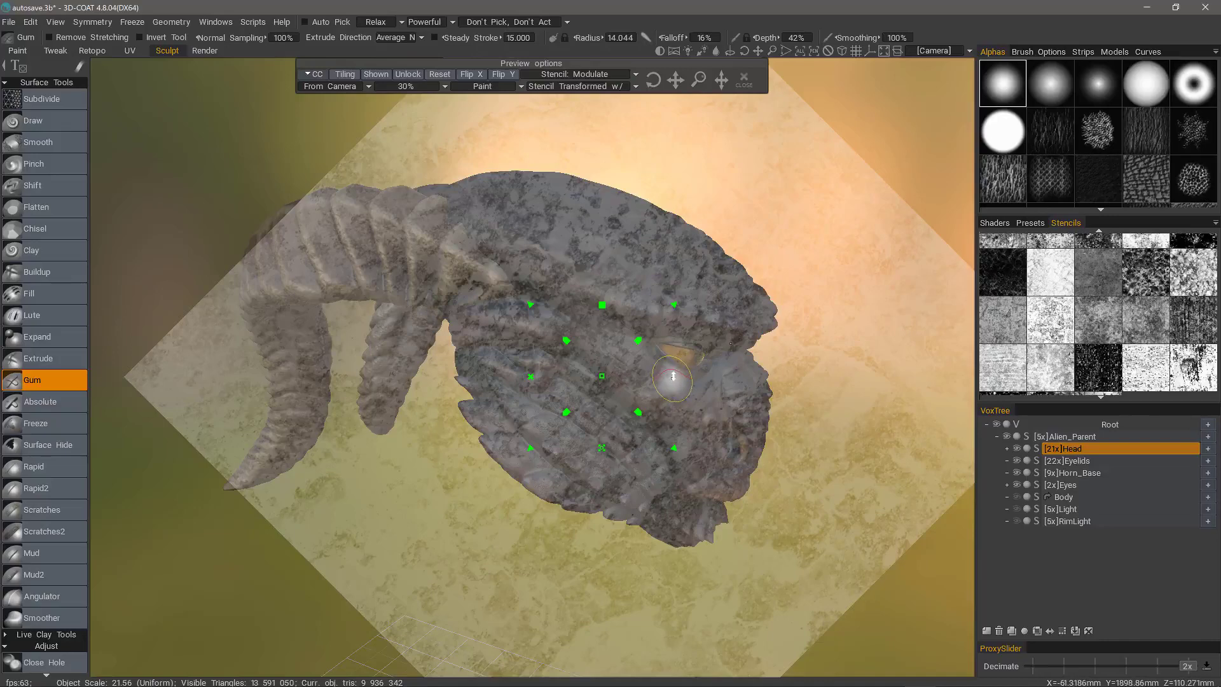
key("space")
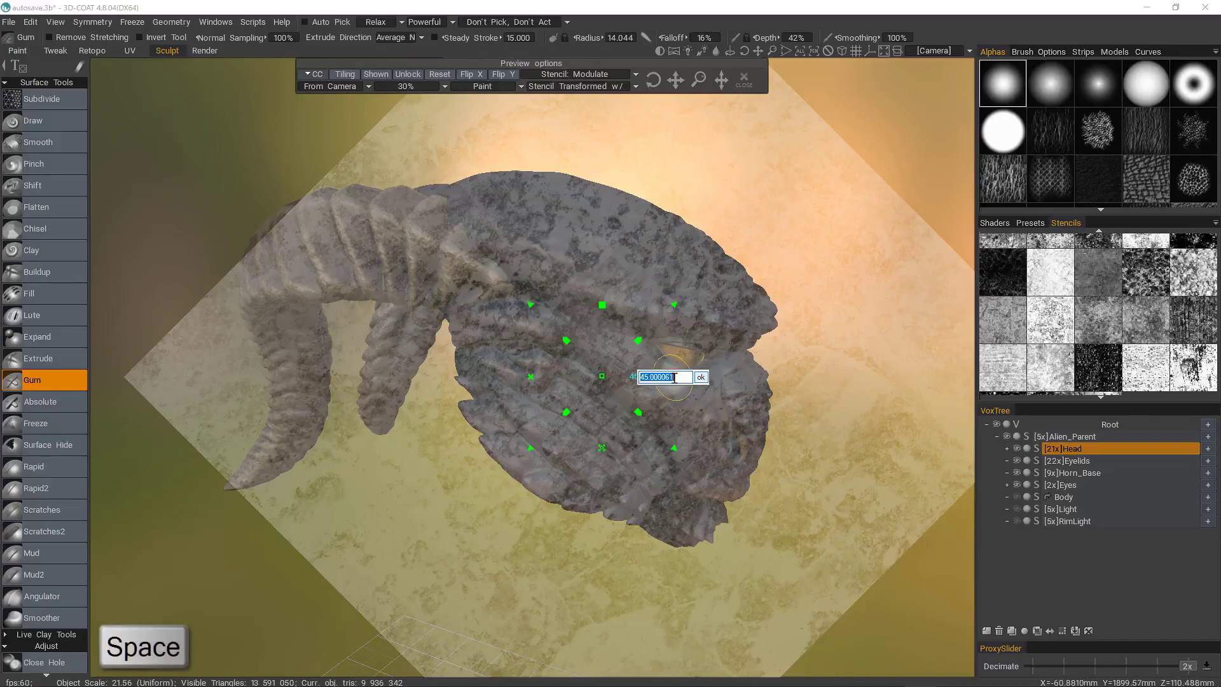
type("0")
key("Return")
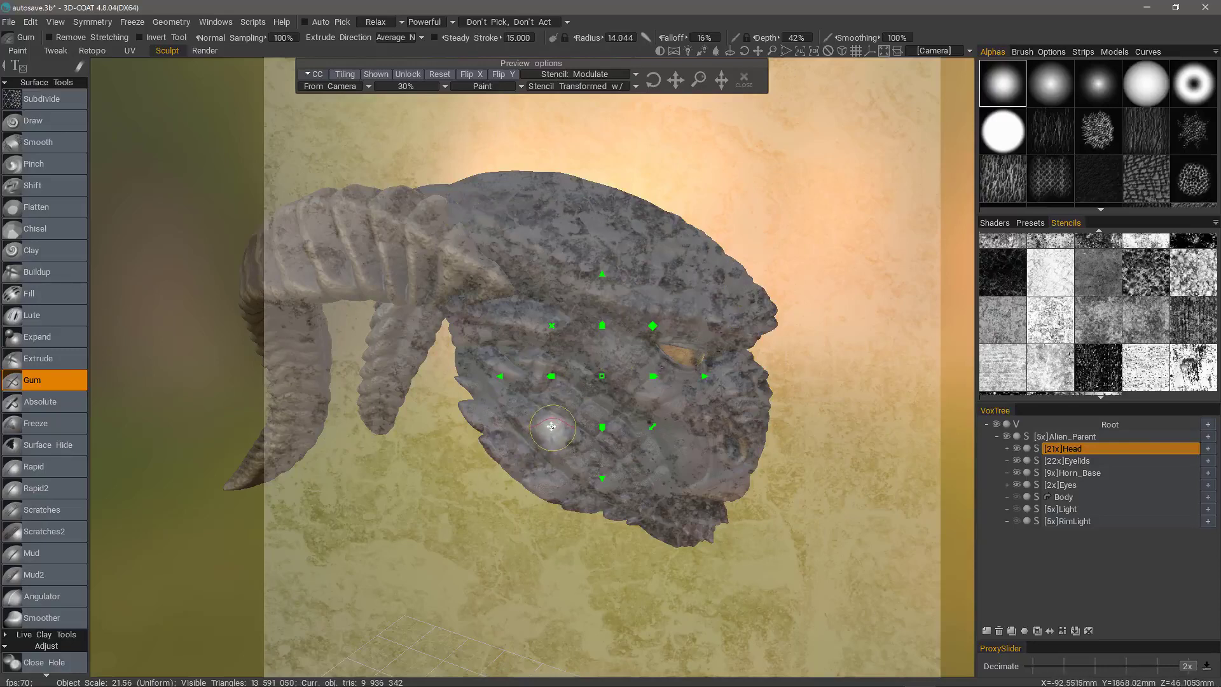
- Move the gizmo's pivot to the front of the head and try rotating and scaling the stencil around it
left_click_drag(551, 426, 714, 367)
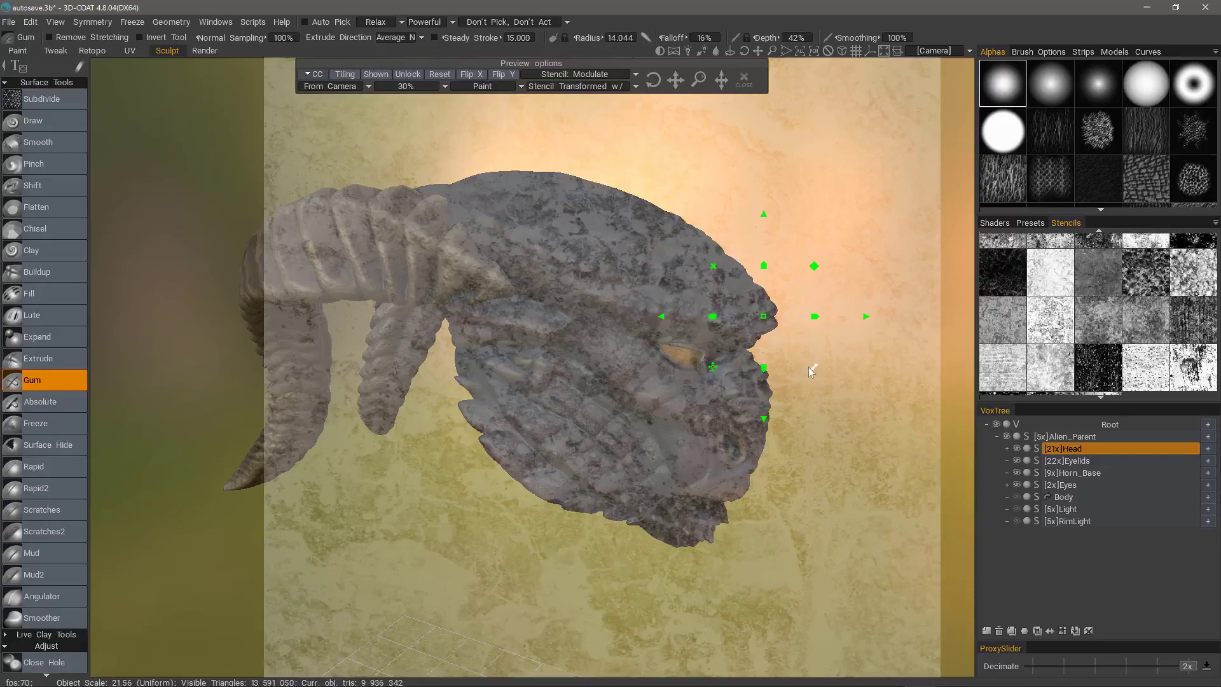
left_click_drag(816, 368, 837, 387)
left_click_drag(811, 269, 818, 266)
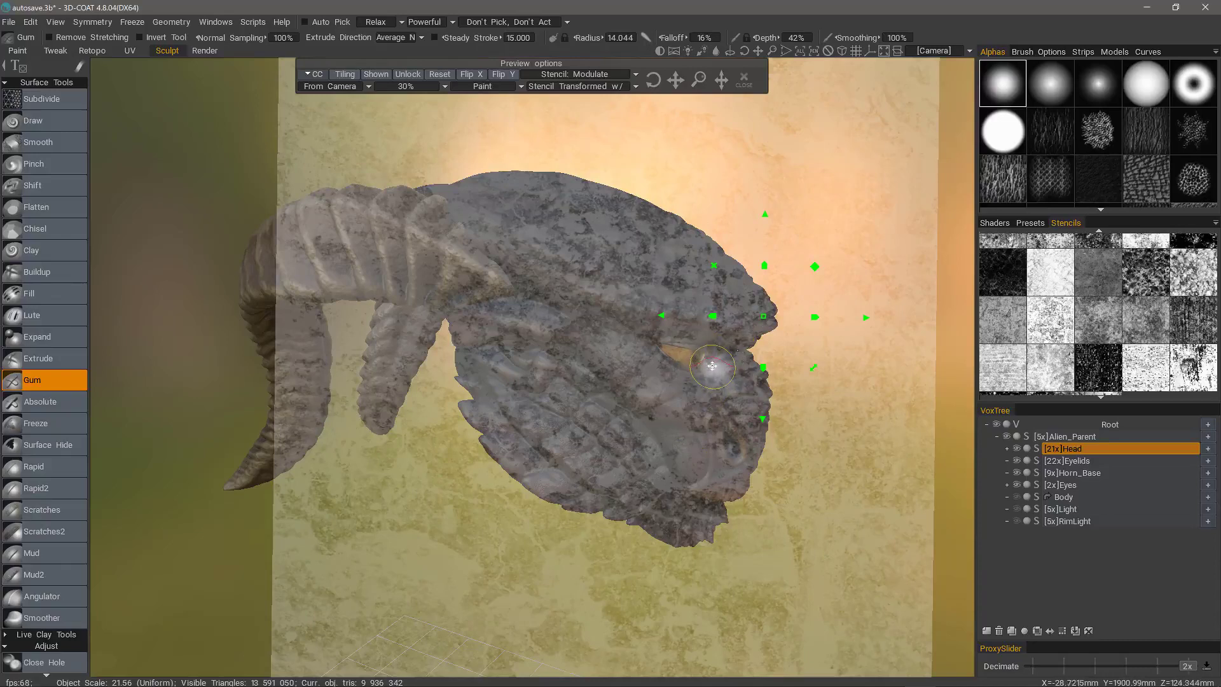
- Reset the stencil's placement, shift it horizontally with the gizmo towards the face, and hide the gizmo
left_click(439, 74)
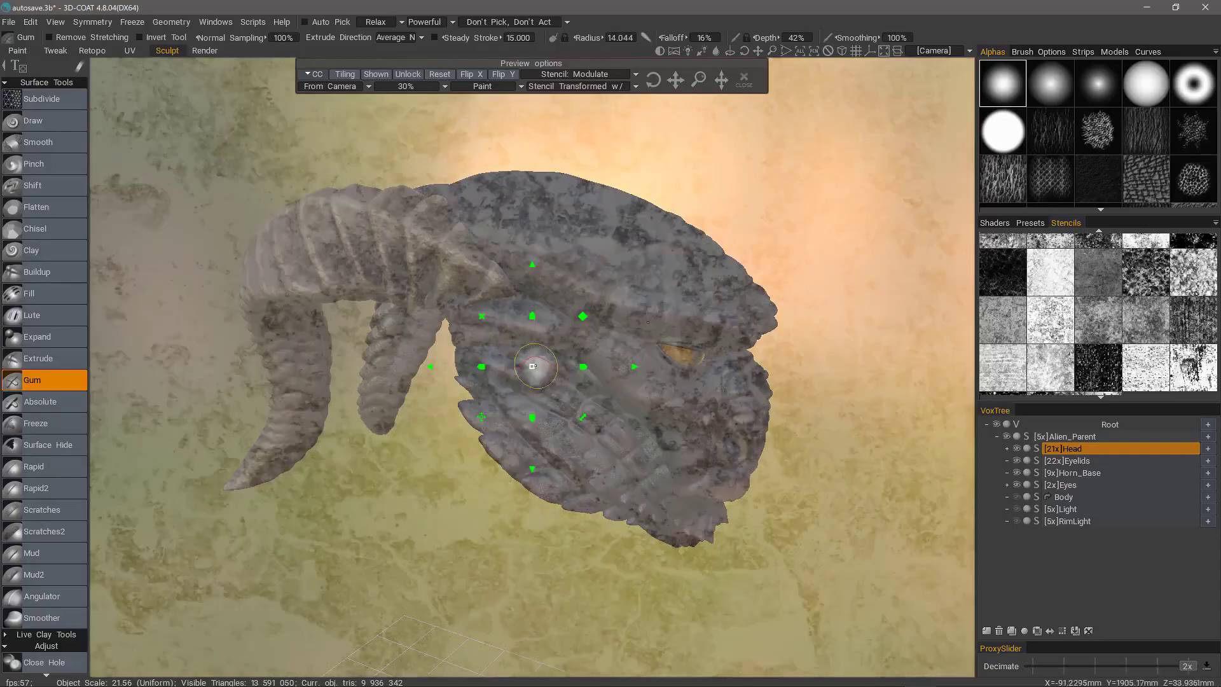
right_click_drag(532, 366, 532, 366)
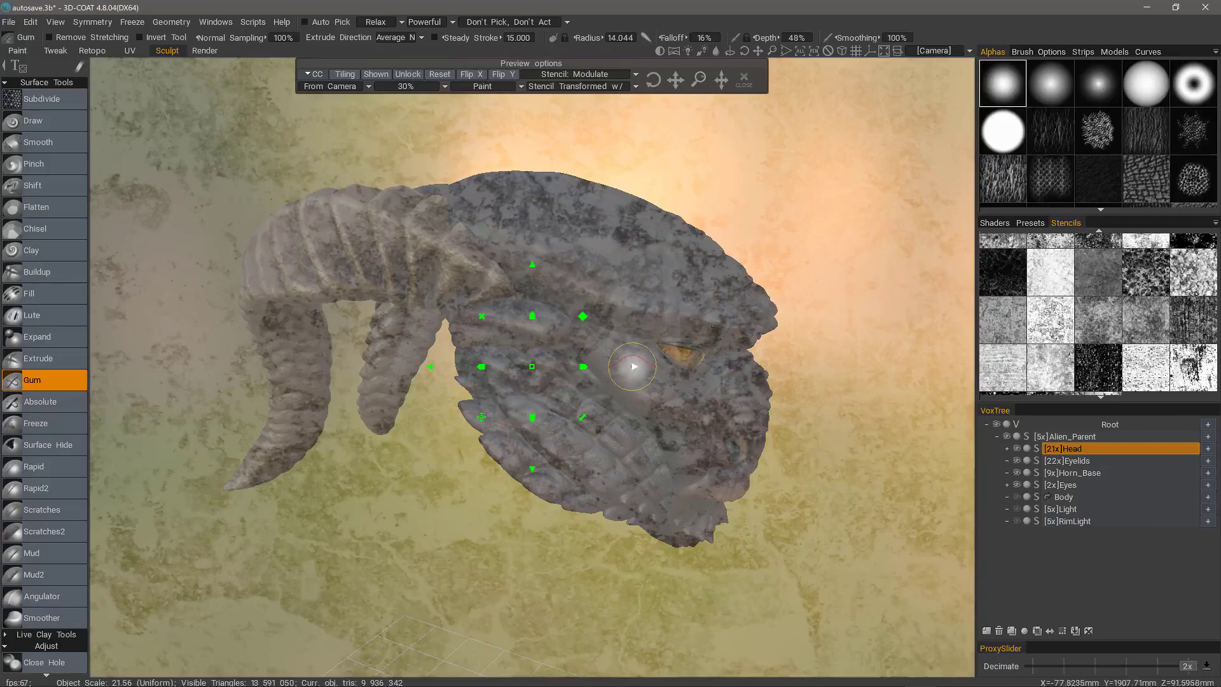
right_click_drag(633, 367, 660, 367)
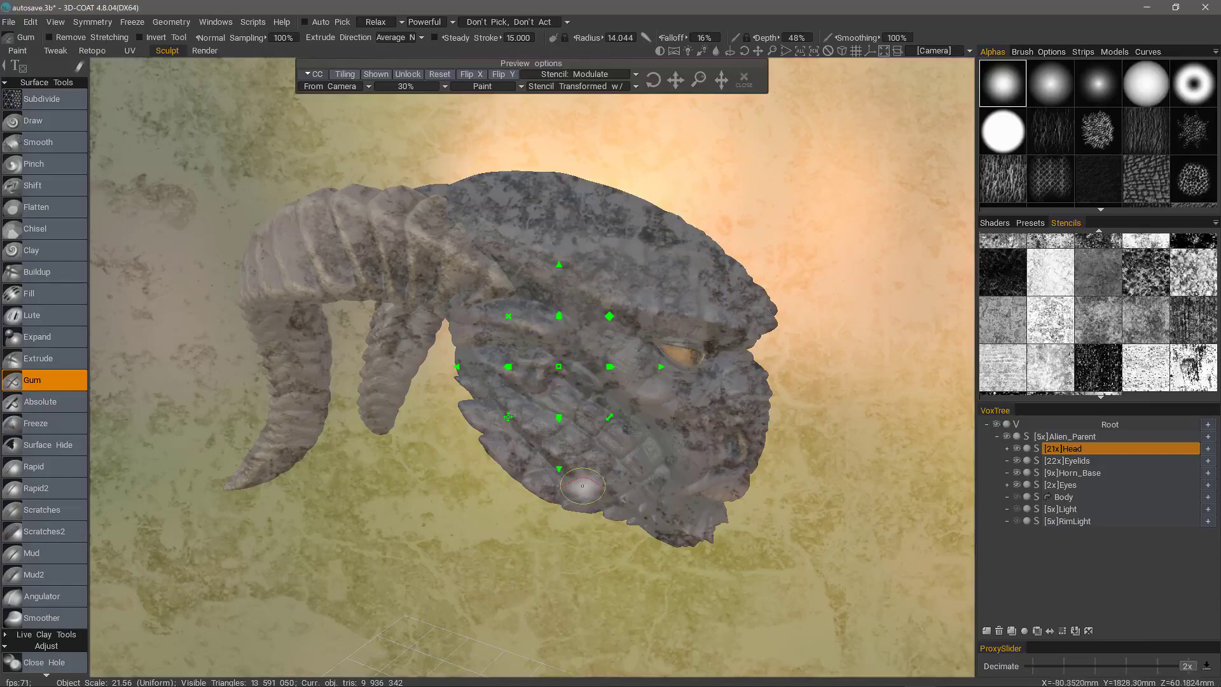
right_click(560, 367)
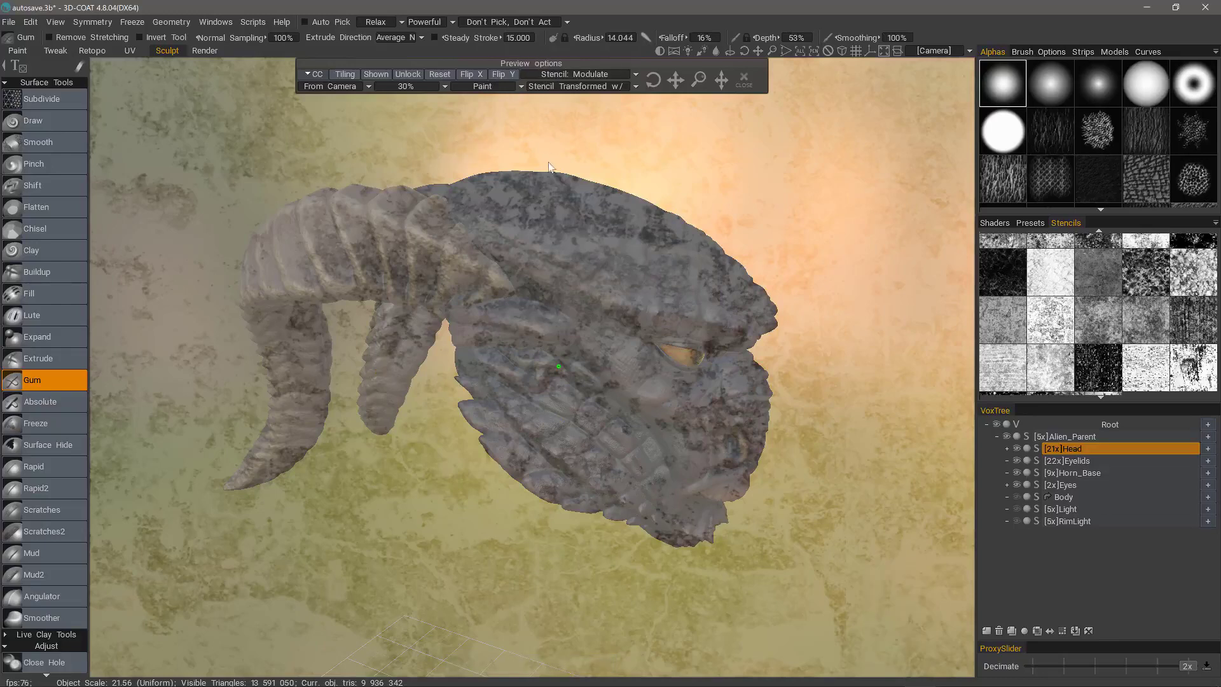
- Switch the stencil preview to Distort Image mode and clear the distortion
left_click(520, 87)
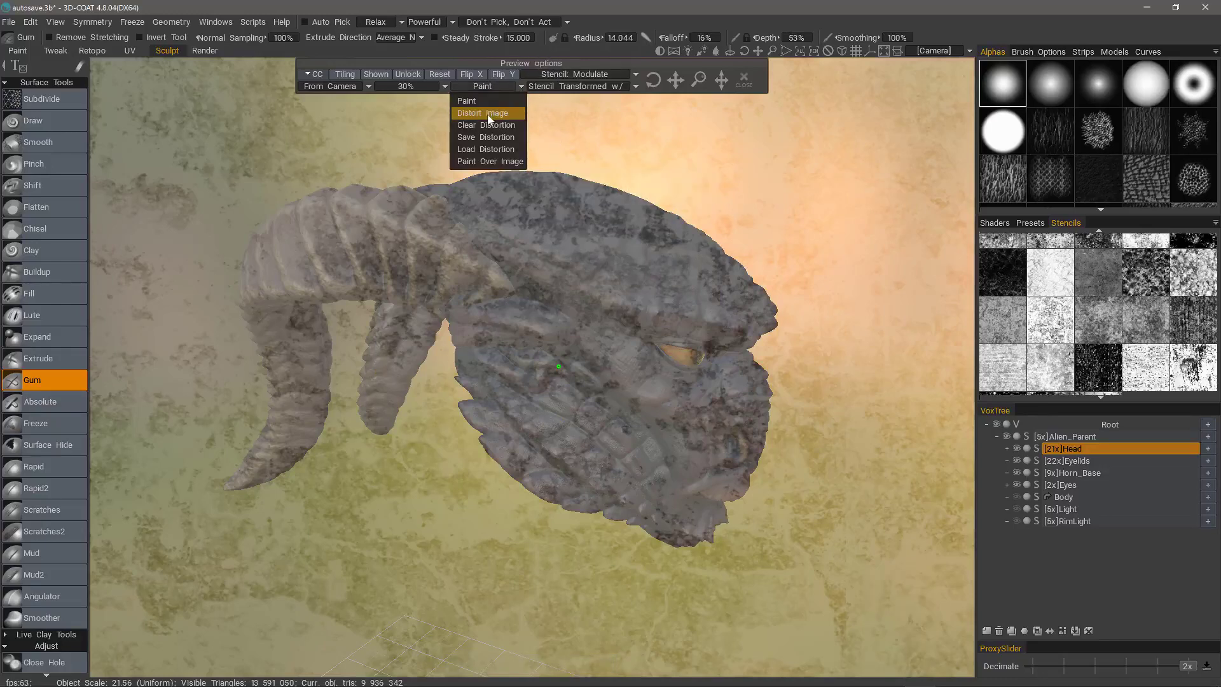
left_click(499, 87)
left_click(488, 114)
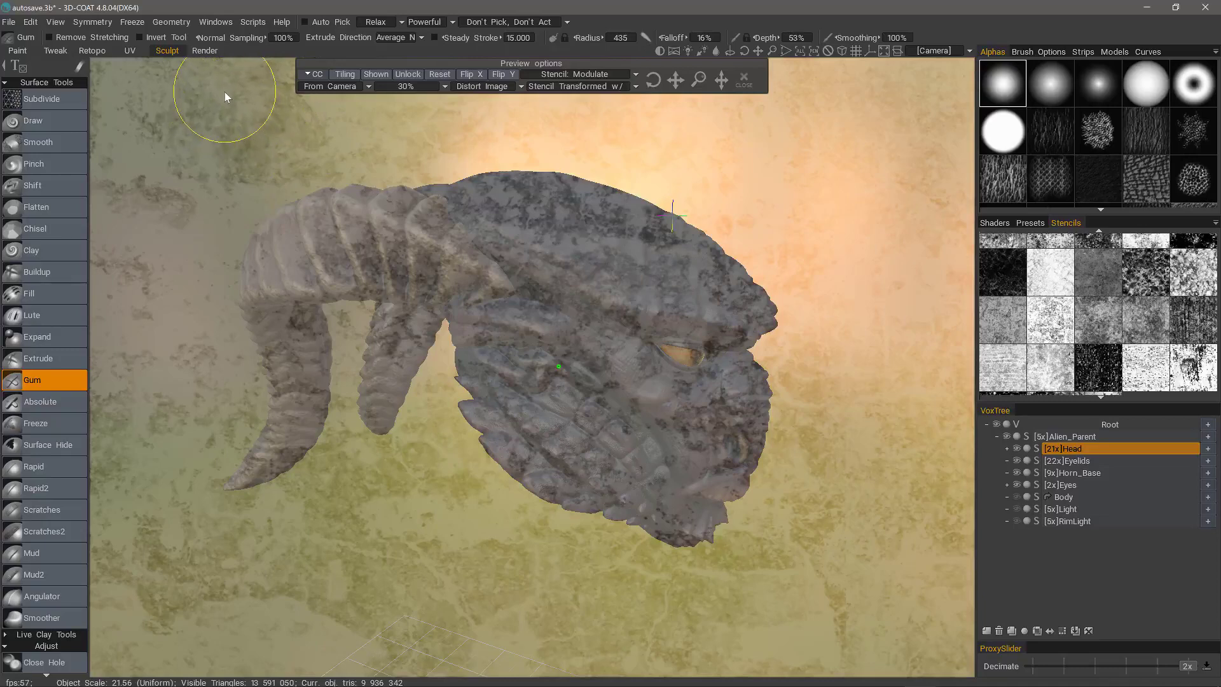
left_click(497, 88)
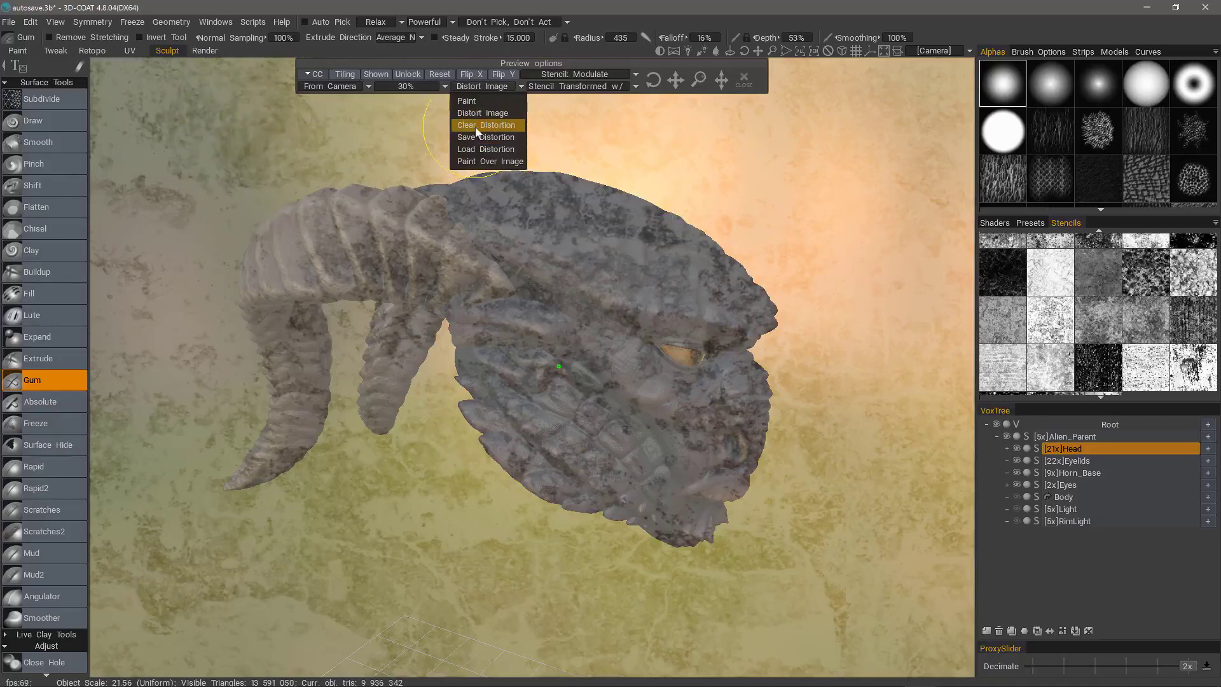
left_click(477, 126)
- Try painting out a patch of the stencil above the horns with Paint Over Image, and discard the manual stencil changes
left_click(484, 89)
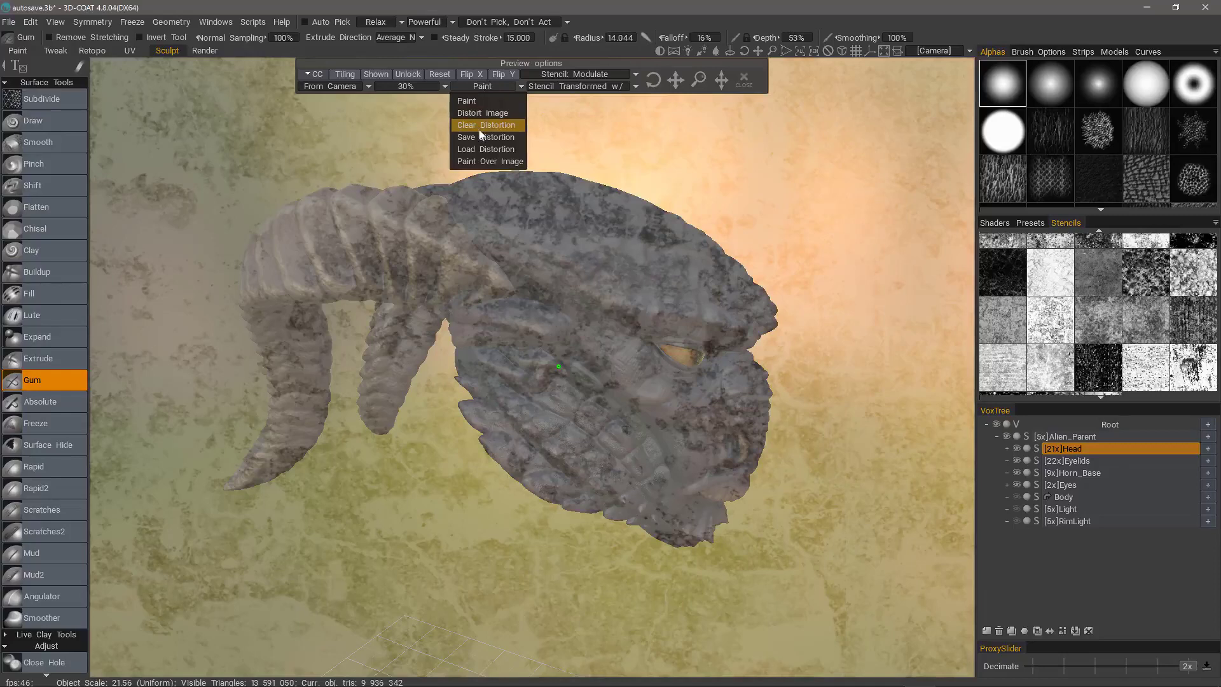
left_click(466, 163)
mouse_move(216, 131)
left_mouse_down()
mouse_move(169, 218)
mouse_move(163, 298)
mouse_move(263, 142)
mouse_move(219, 189)
left_mouse_up()
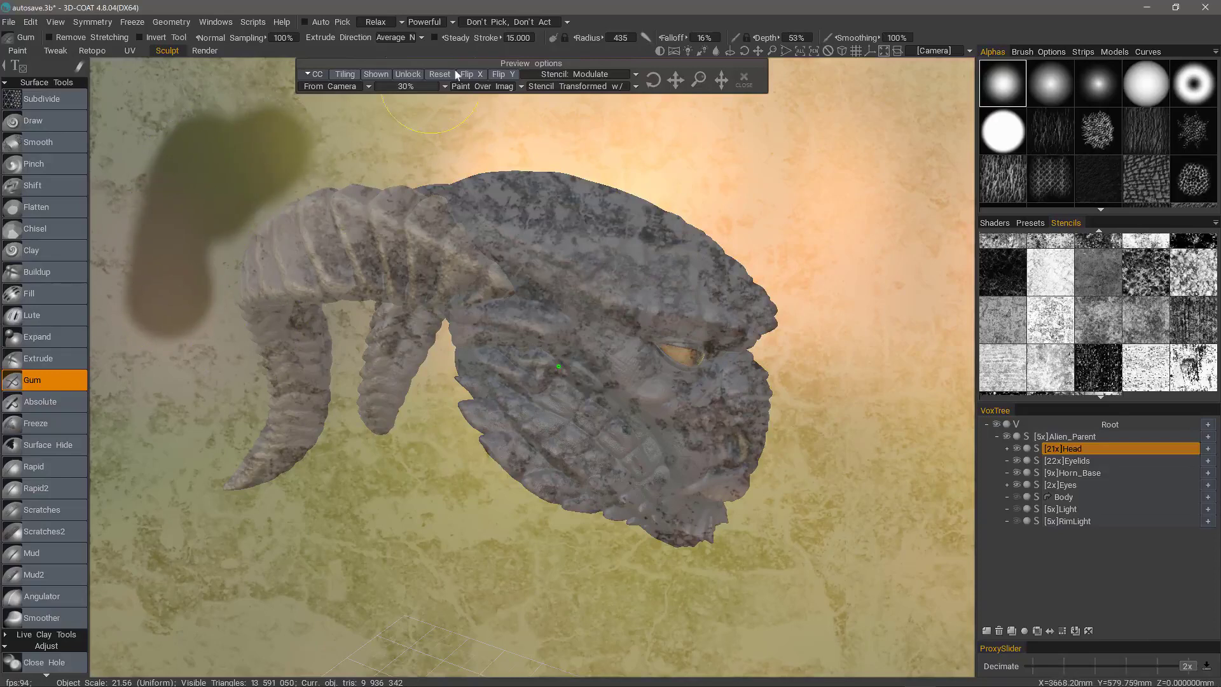
left_click(498, 88)
left_click(1053, 329)
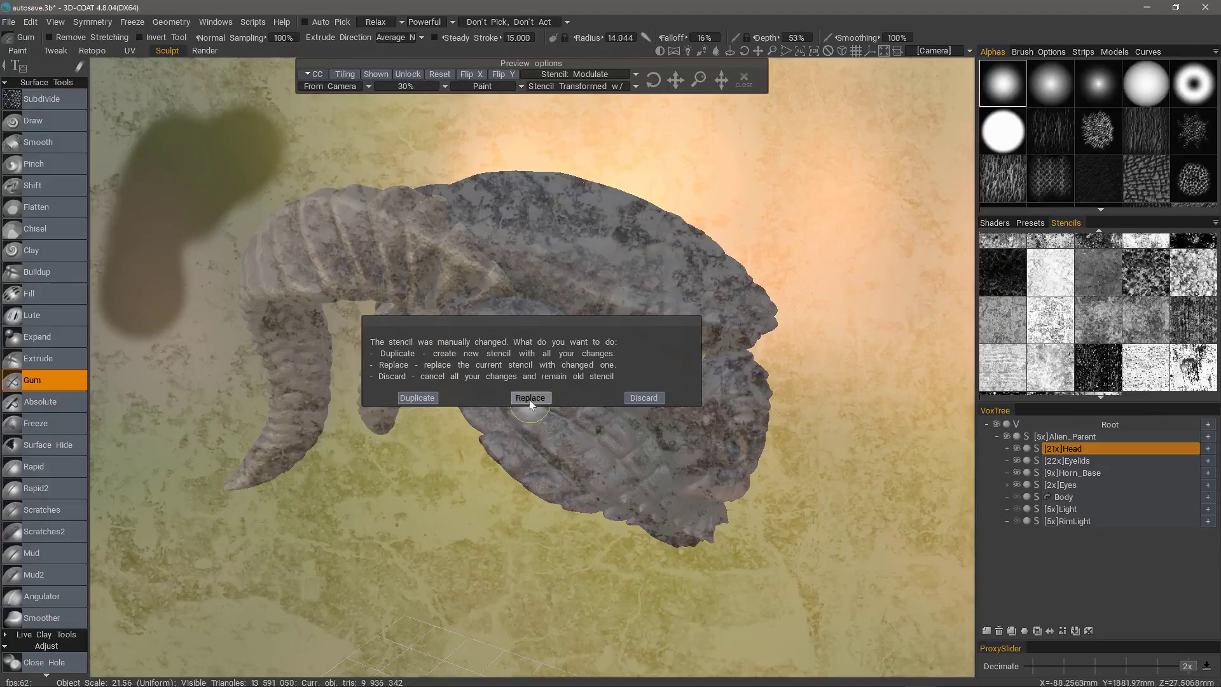
left_click(627, 398)
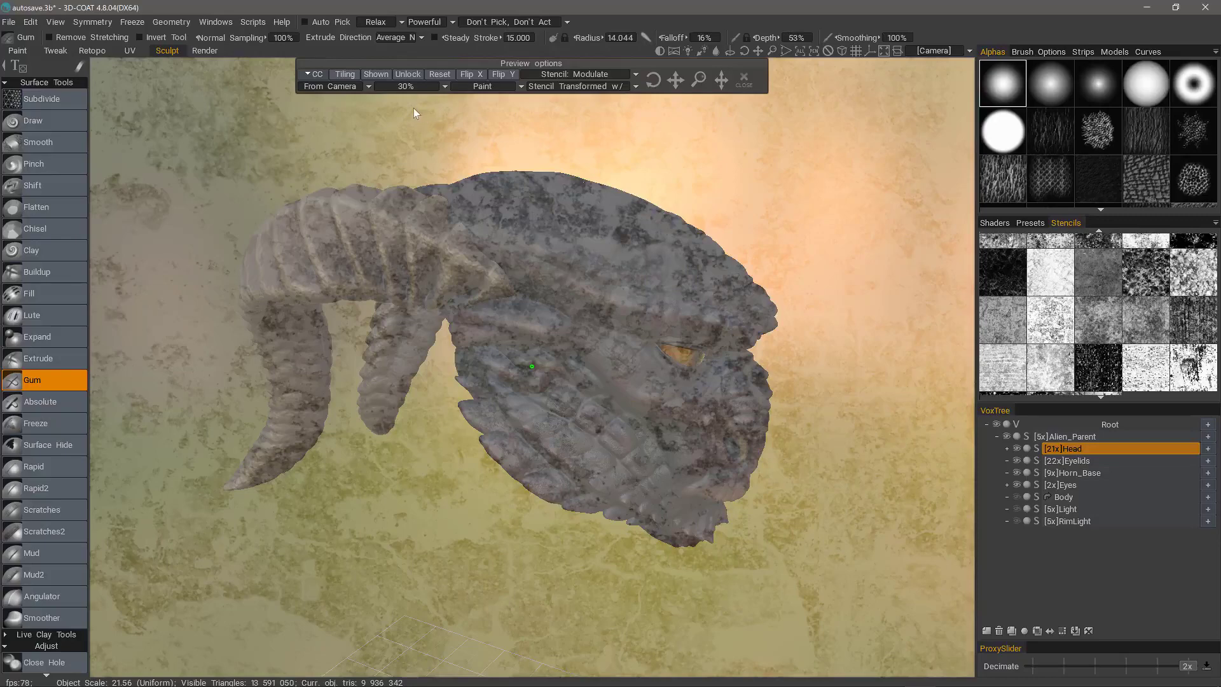
- Adjust the stencil's color correction to brightness -5%, contrast 6% and gamma correction 123%
left_click(445, 88)
left_click(309, 75)
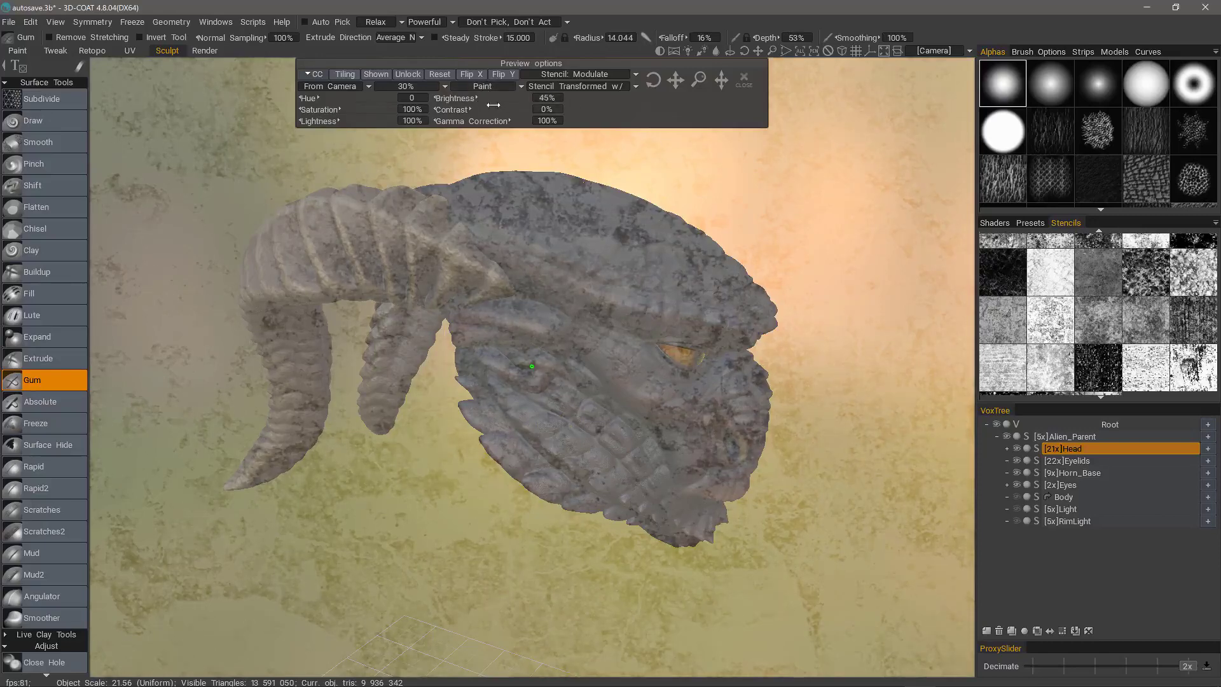
mouse_move(493, 105)
left_mouse_down()
mouse_move(448, 100)
mouse_move(483, 113)
left_mouse_up()
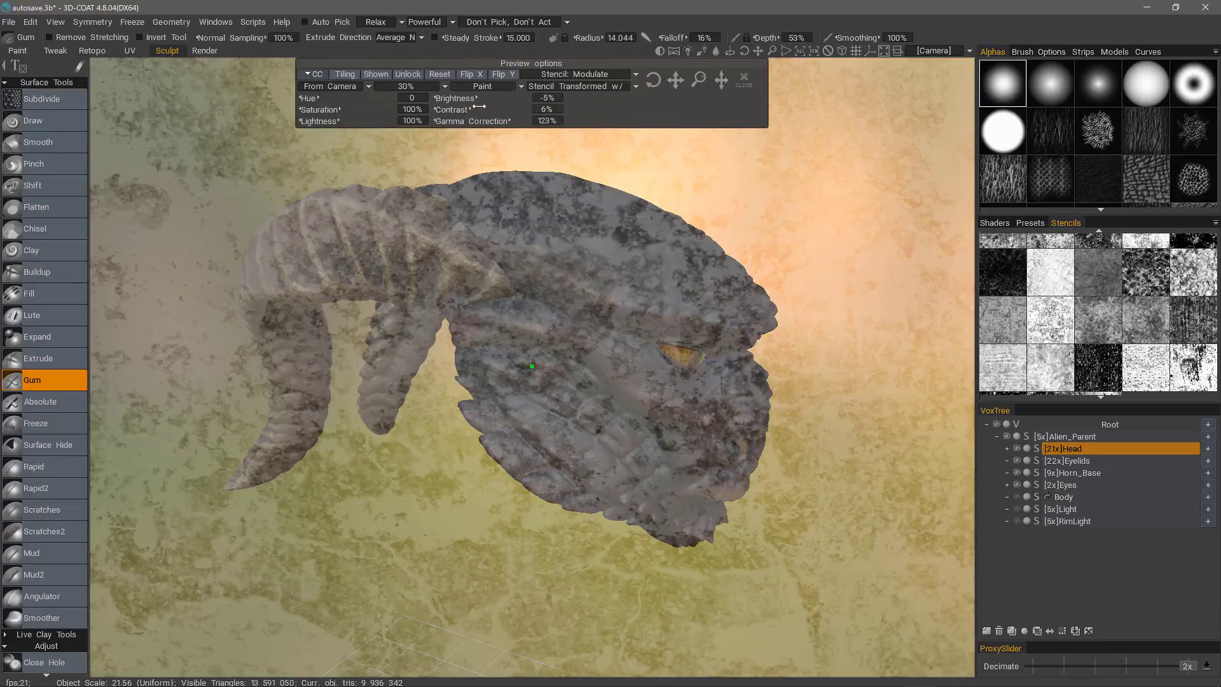
left_click(315, 77)
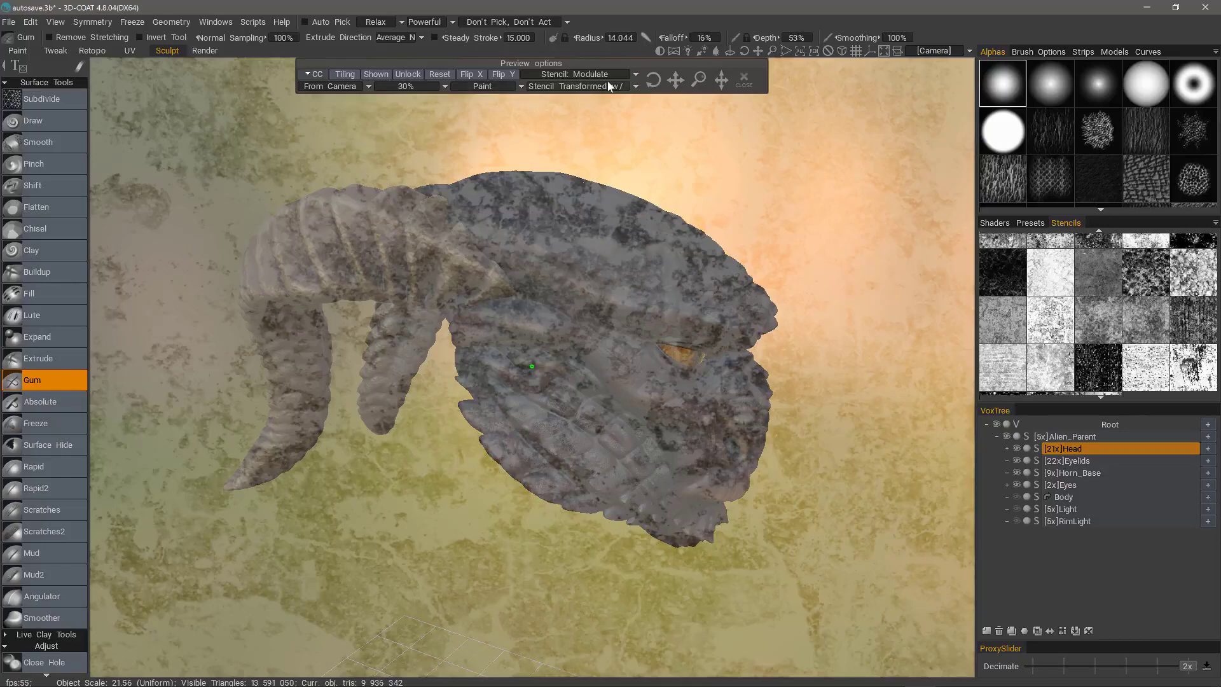
- Try the Invert stencil mode and set the stencil back to Modulate
left_click(636, 75)
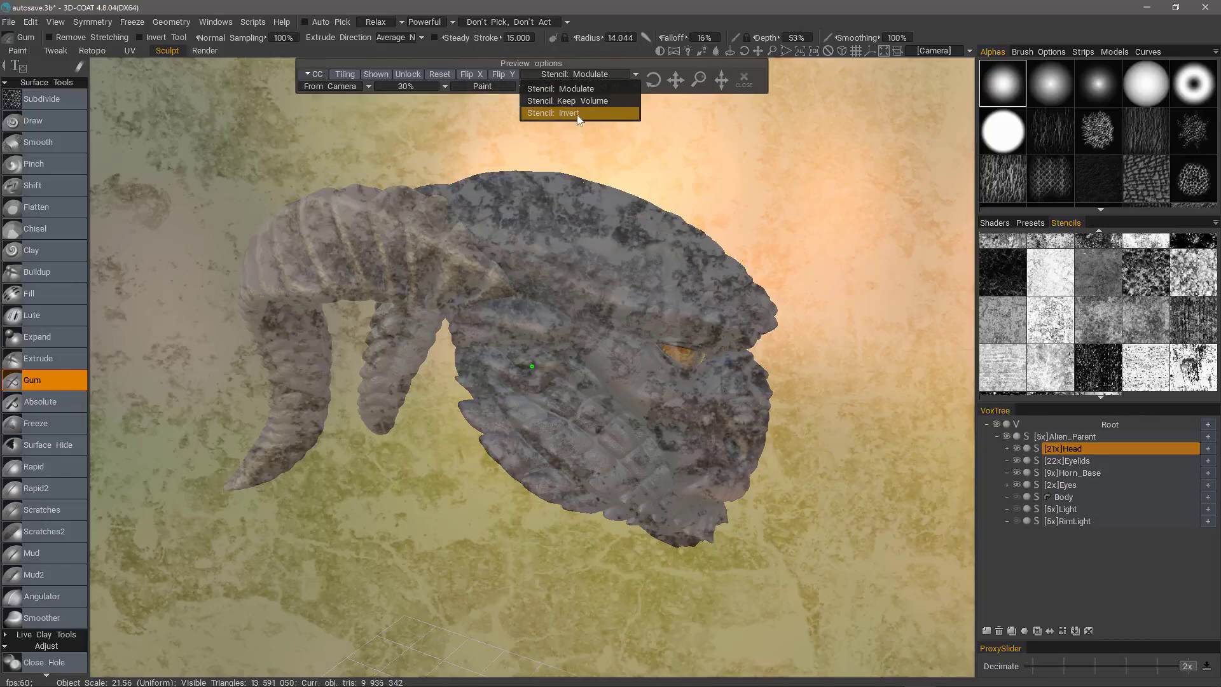
left_click(571, 114)
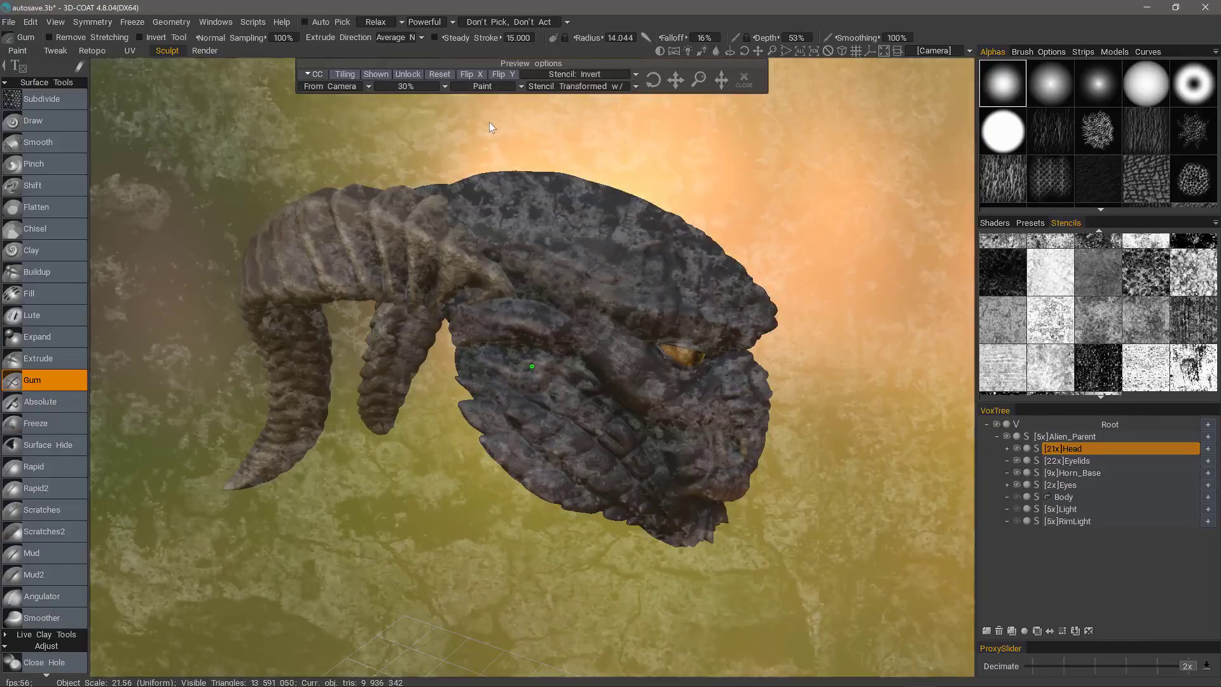
left_click(635, 74)
left_click(582, 89)
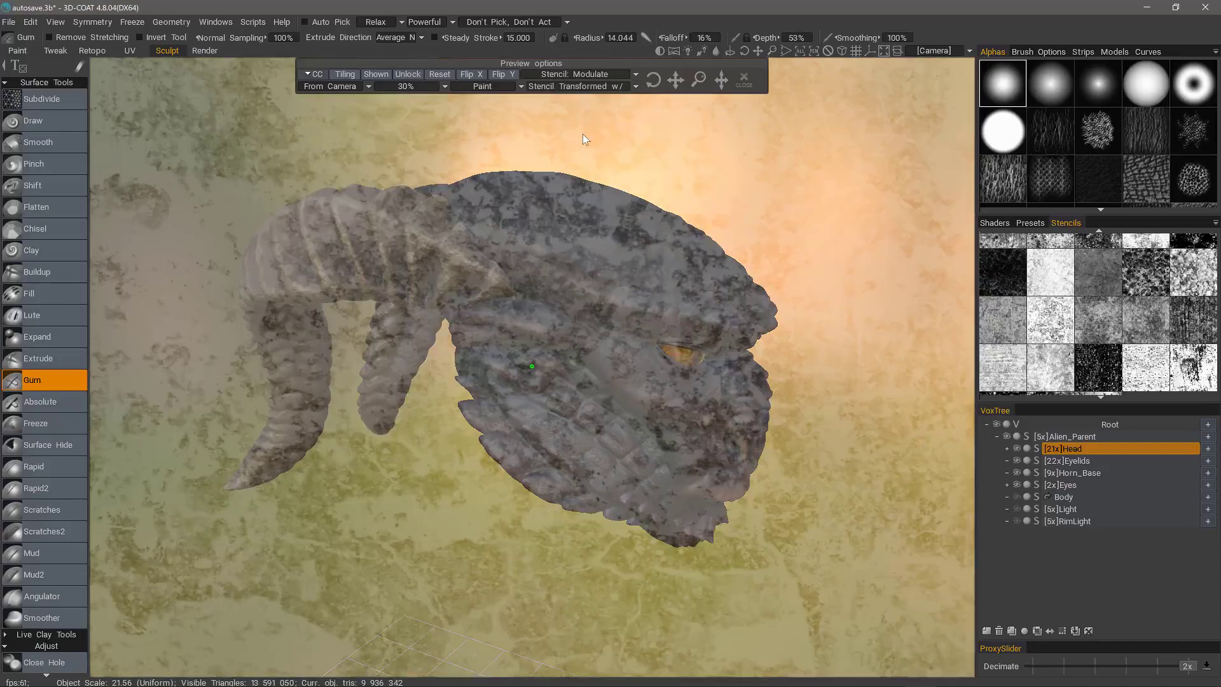
- Check the stencil transform modes and choose Stencil Transformed w/ Nav Bar
left_click(611, 86)
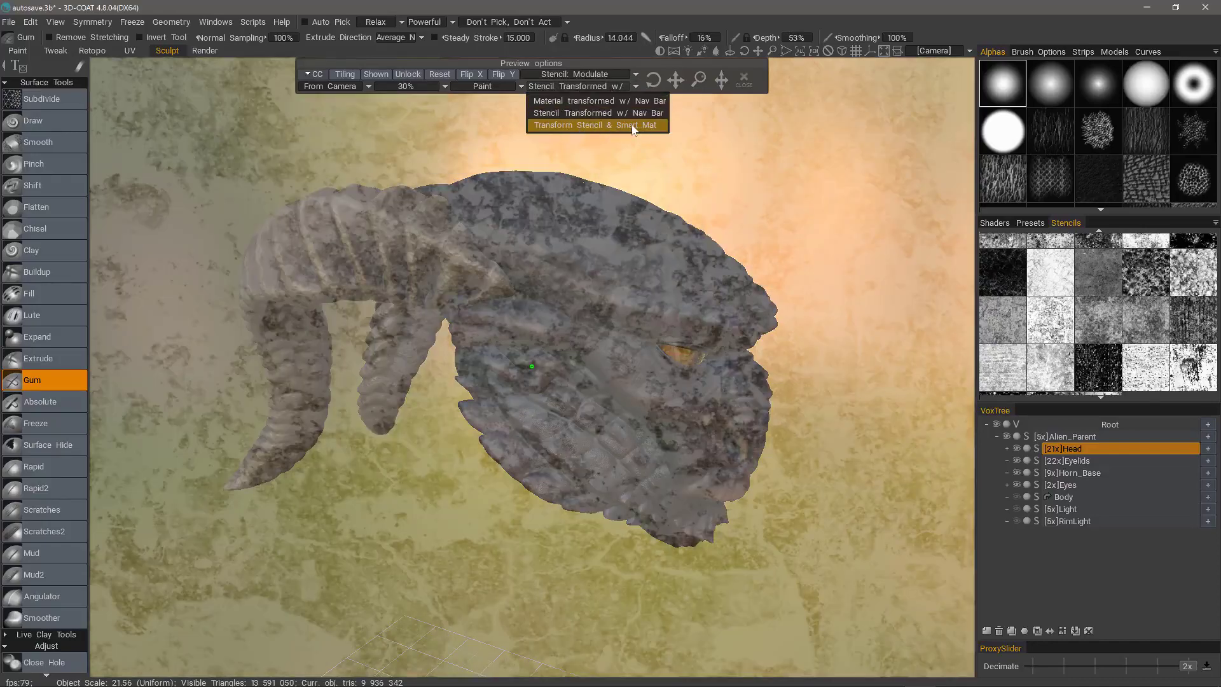
left_click(611, 87)
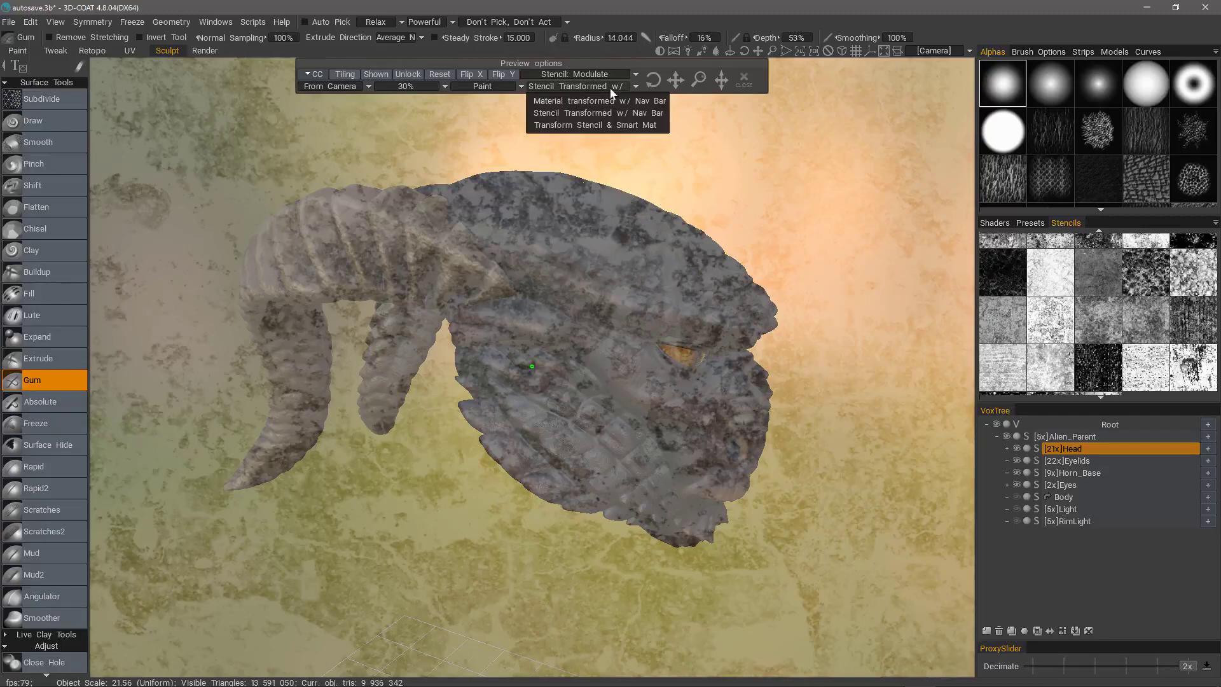
left_click(580, 116)
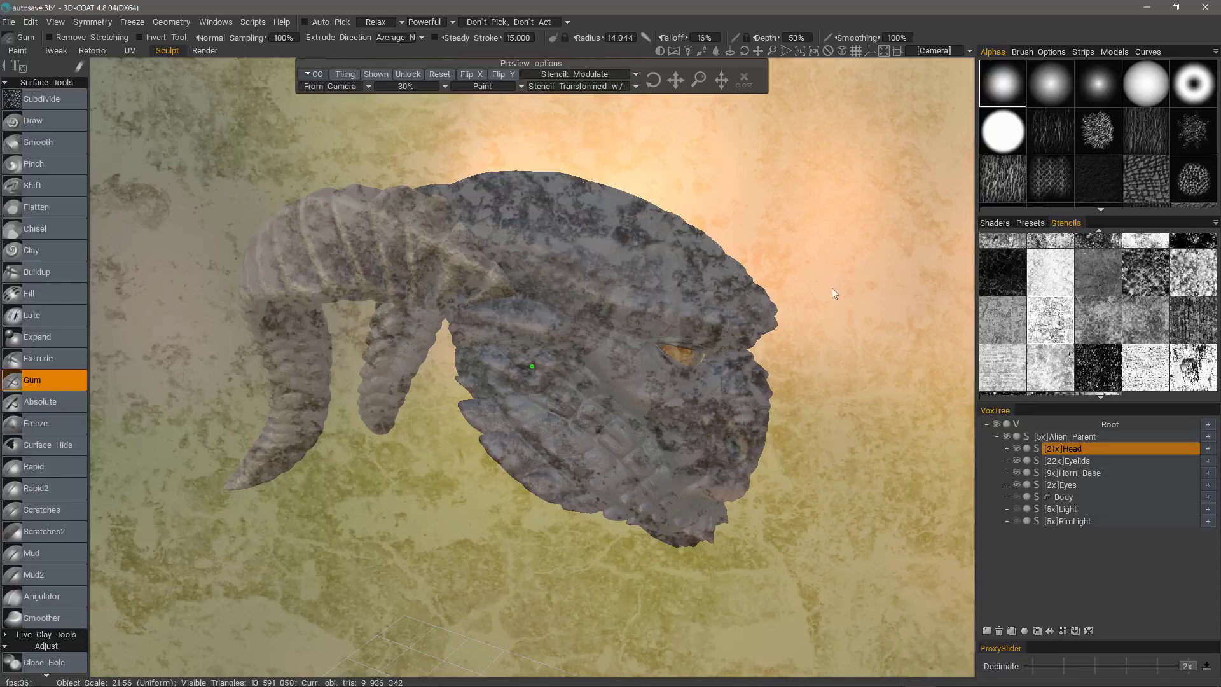
- Change the stencil projection from From Camera to Cube Mapping
left_click(333, 87)
left_click(334, 115)
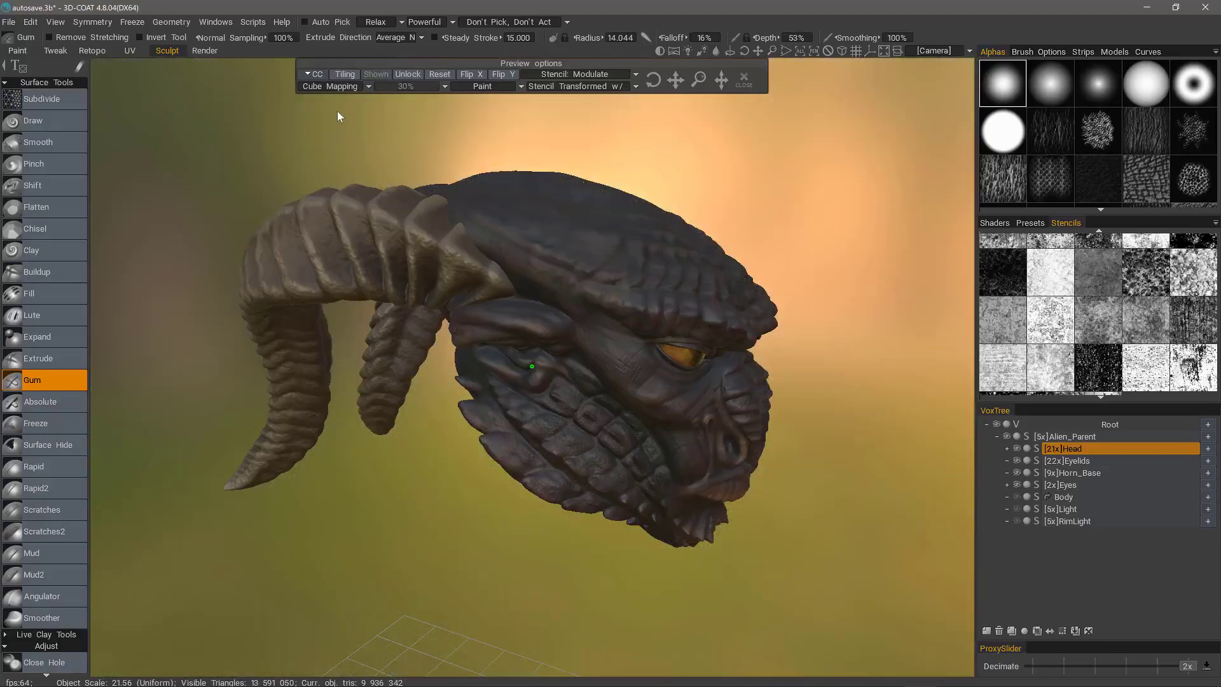
left_click(334, 86)
left_click(336, 88)
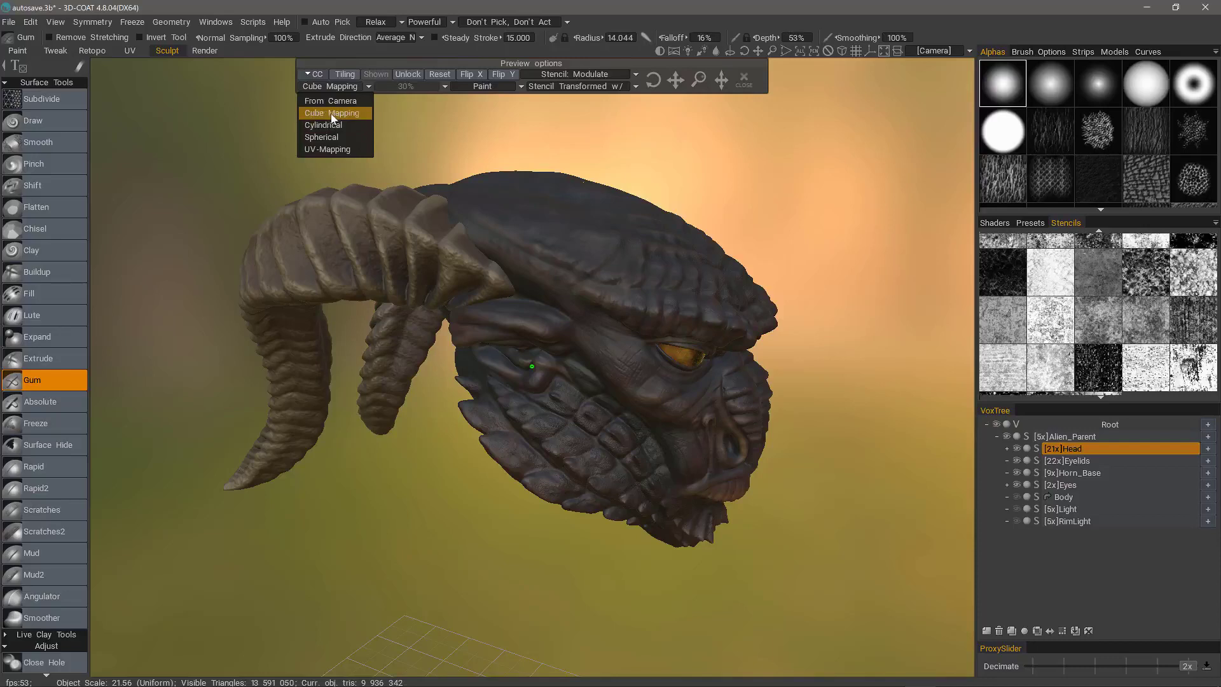
left_click(334, 114)
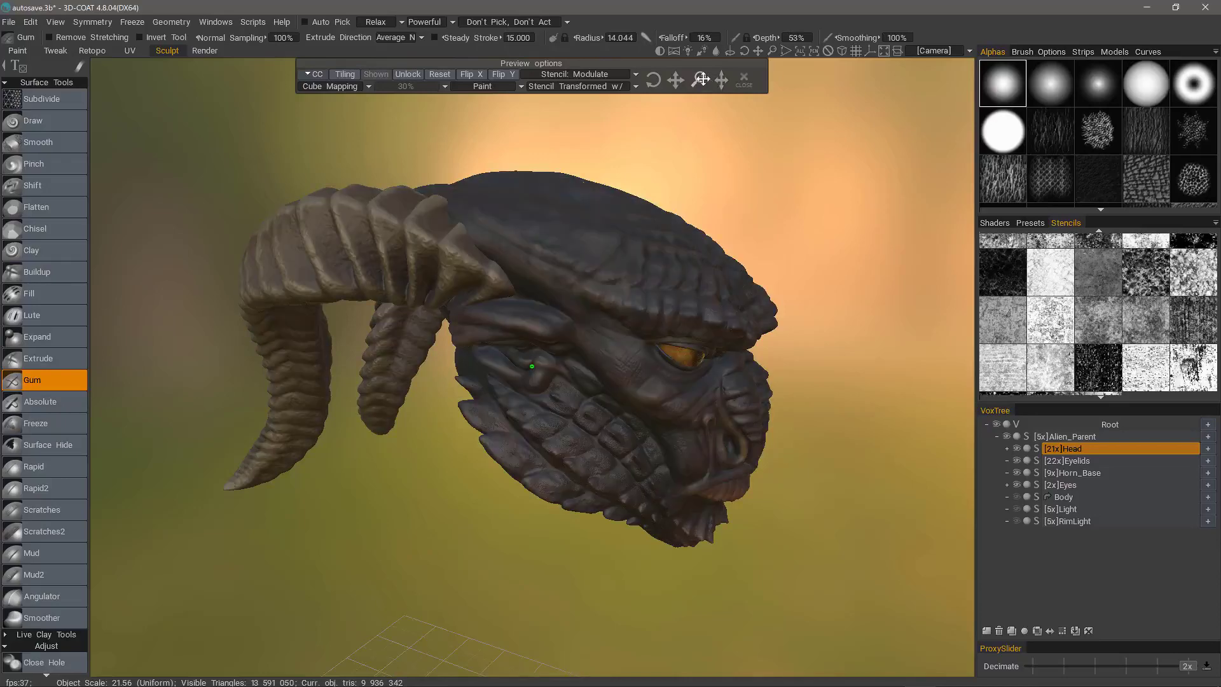
- Adjust the cube-mapped stencil's scale and position, relocating its transform gizmo onto the side of the head
left_click_drag(702, 78, 704, 79)
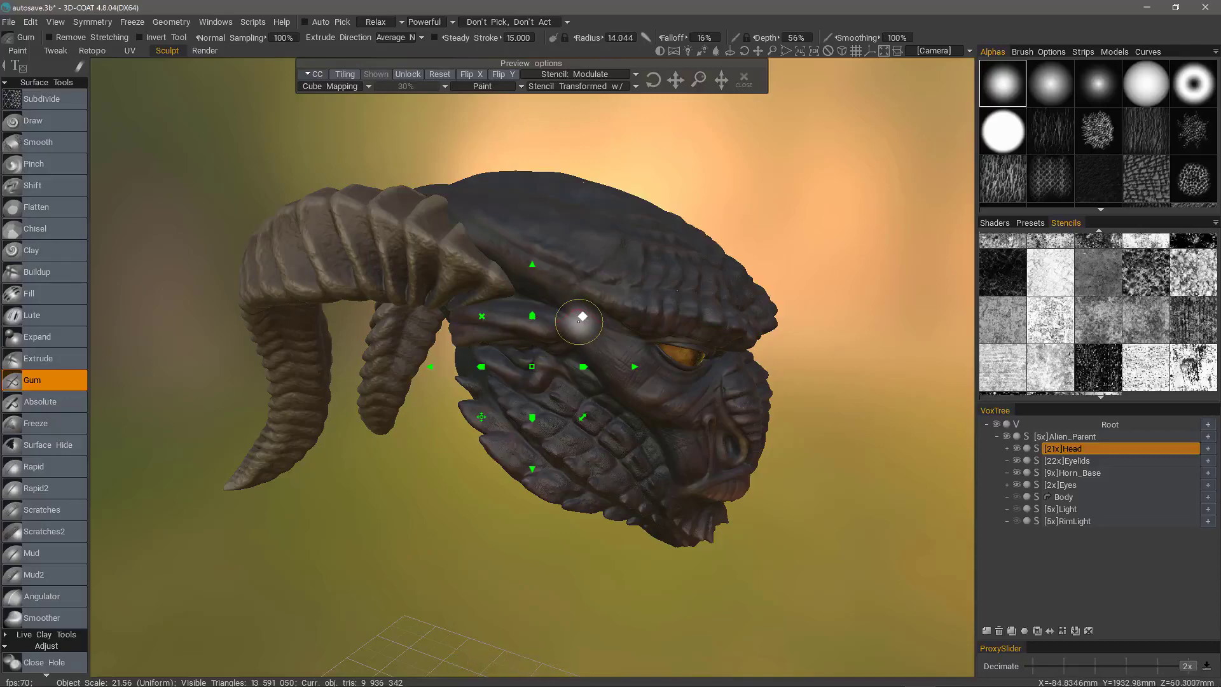
right_click_drag(583, 318, 541, 379)
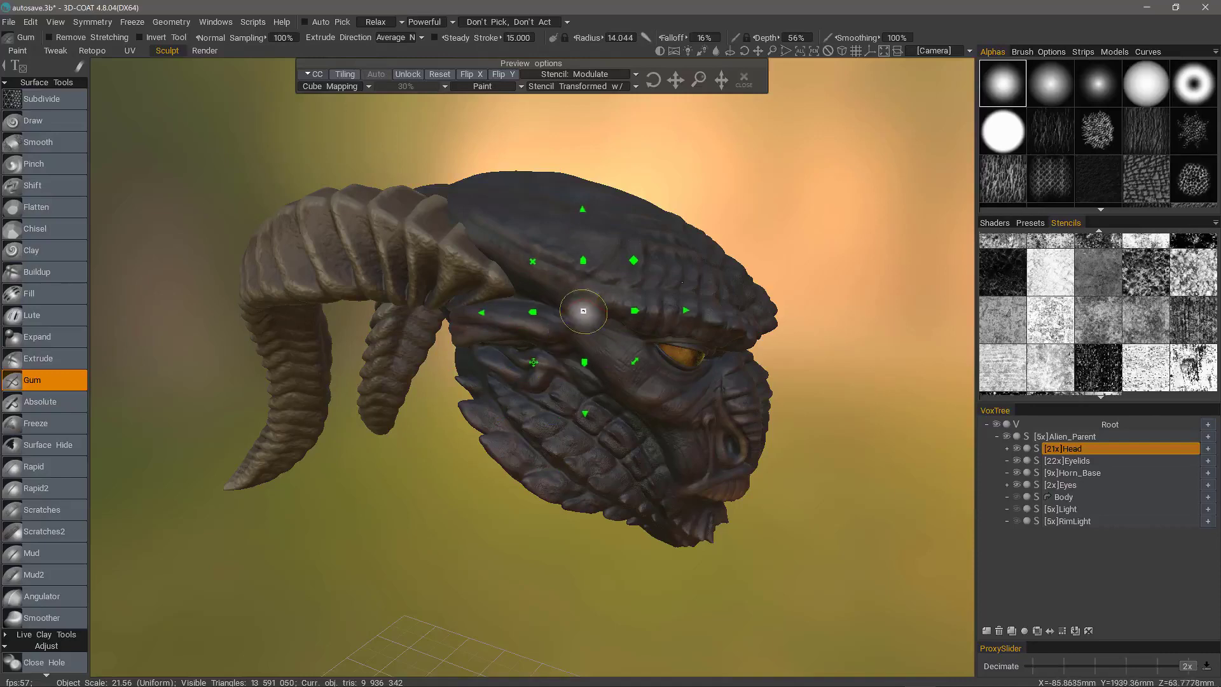
left_click_drag(584, 311, 598, 269)
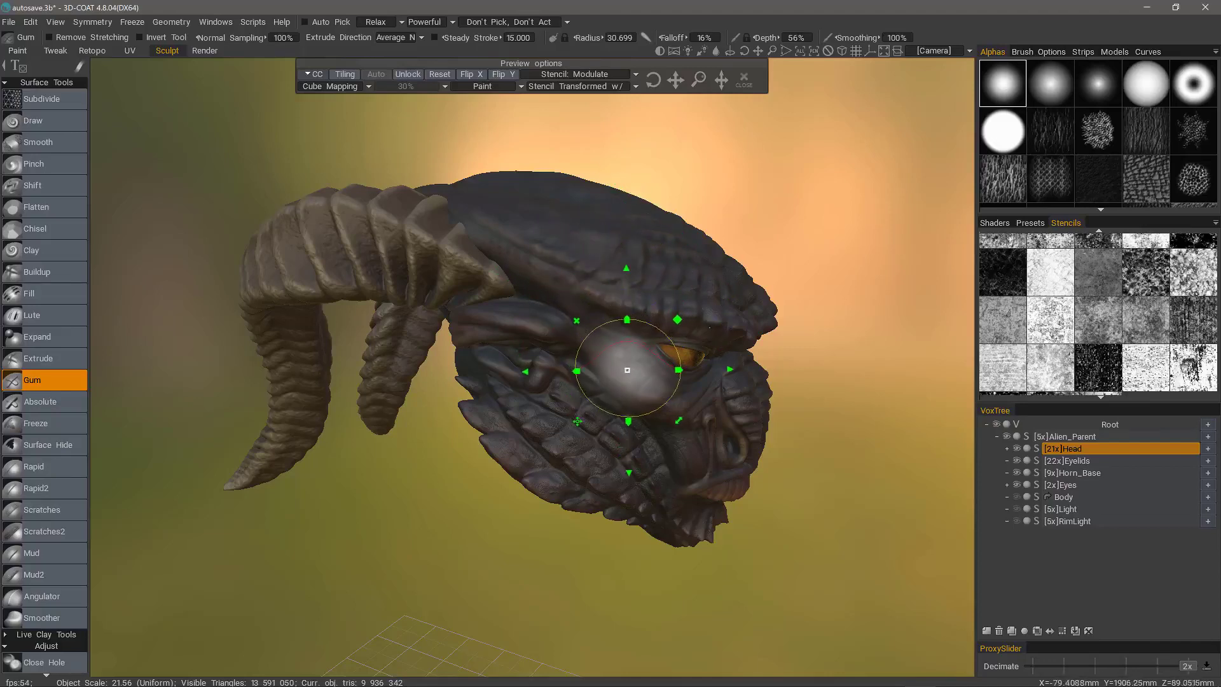
mouse_move(627, 370)
left_mouse_down()
mouse_move(679, 401)
mouse_move(595, 389)
left_mouse_up()
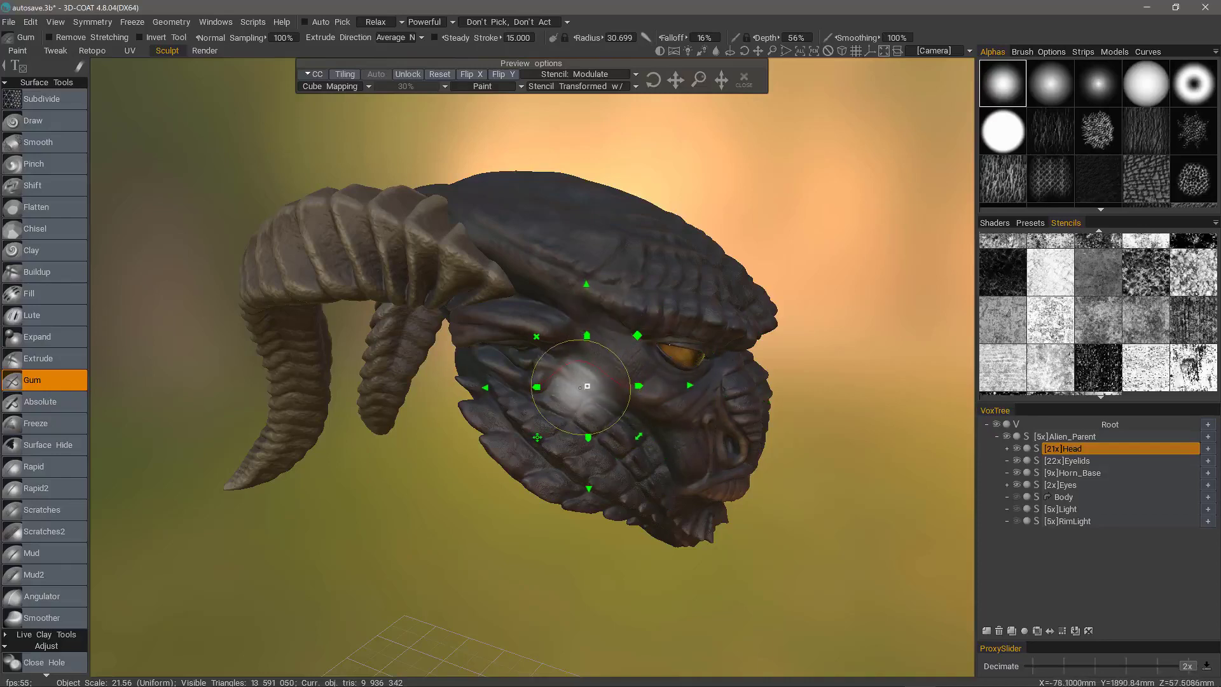
right_click(587, 385)
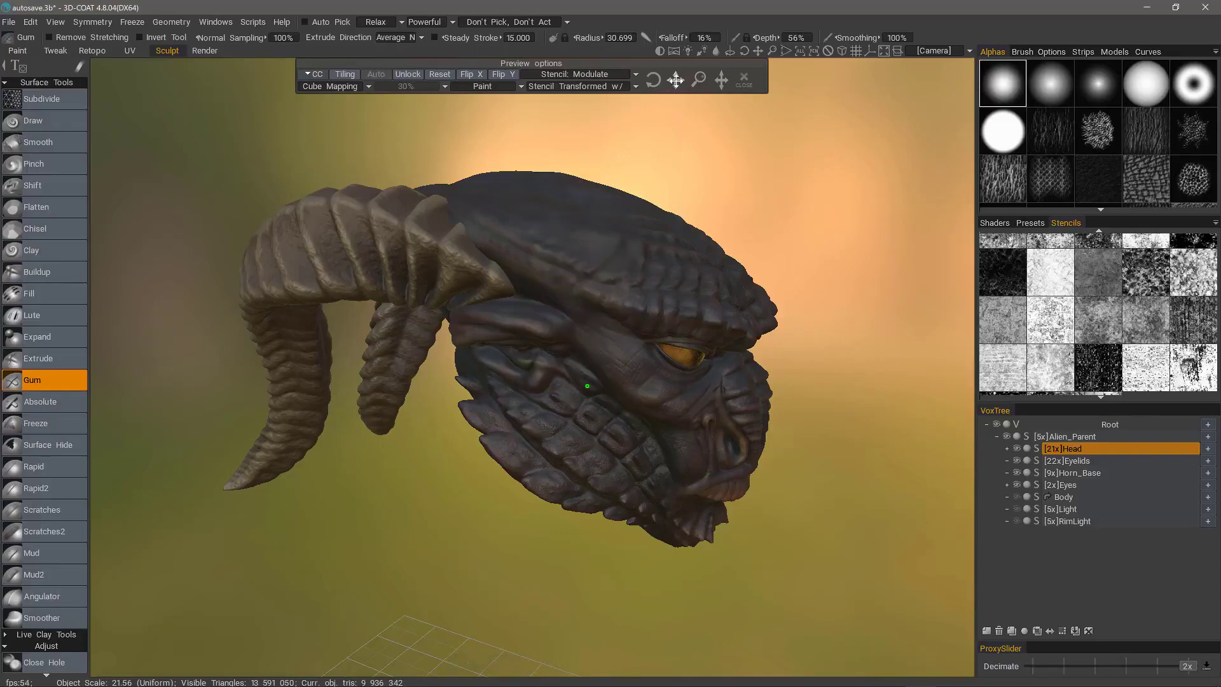
mouse_move(676, 82)
left_mouse_down()
mouse_move(696, 106)
mouse_move(670, 94)
left_mouse_up()
- Set the Gum brush to radius 17.398 and depth 7%, with the top of the head in view
mouse_move(538, 356)
right_mouse_down()
mouse_move(595, 353)
mouse_move(578, 288)
mouse_move(560, 288)
mouse_move(493, 362)
mouse_move(422, 382)
mouse_move(418, 368)
mouse_move(428, 409)
mouse_move(517, 327)
mouse_move(490, 327)
mouse_move(485, 358)
right_mouse_up()
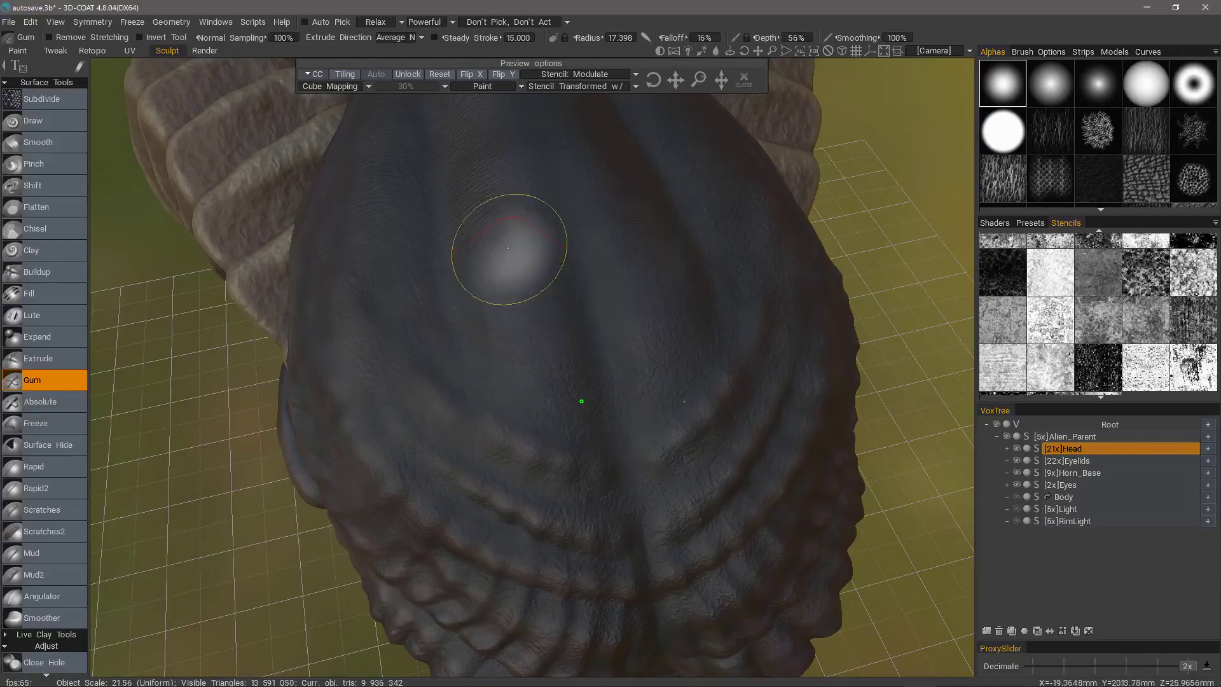
left_click_drag(125, 354, 102, 377)
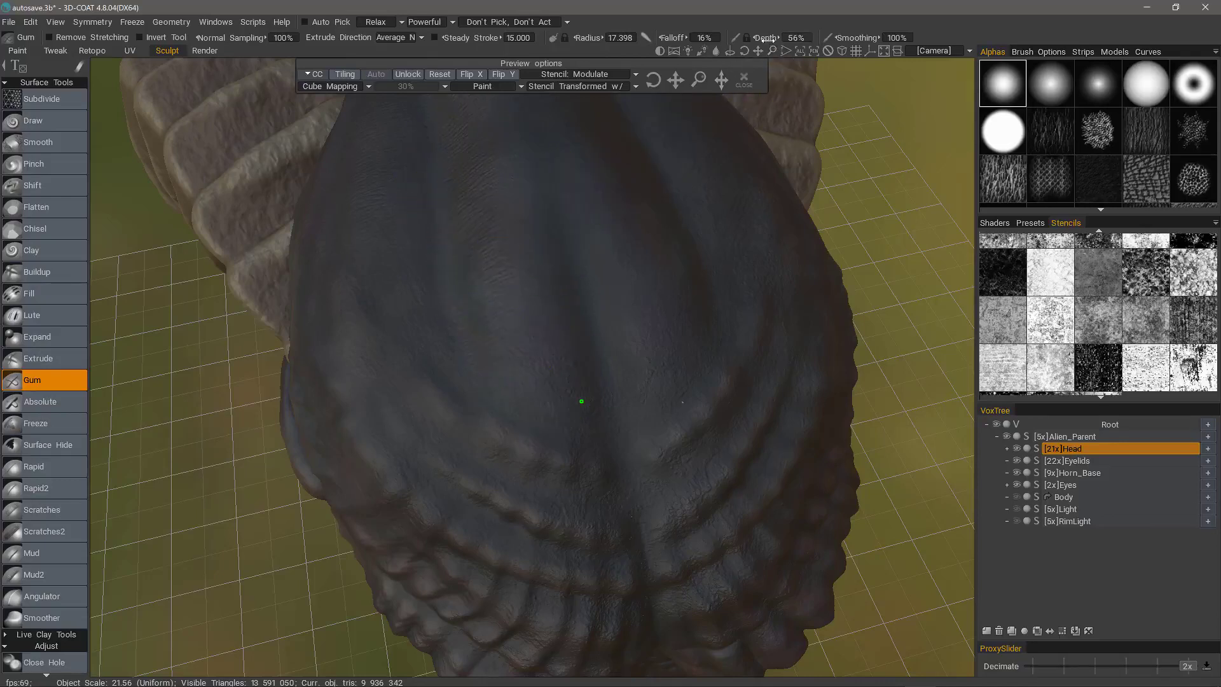
left_click_drag(752, 38, 706, 48)
left_click_drag(771, 38, 775, 38)
- Try sculpting light Gum strokes through the cube-mapped stencil on the crown of the head and smooth part of them
left_click_drag(525, 273, 561, 382)
mouse_move(516, 302)
left_mouse_down()
mouse_move(516, 329)
mouse_move(531, 301)
left_mouse_up()
mouse_move(528, 376)
left_mouse_down("shift")
mouse_move(574, 376)
mouse_move(584, 363)
left_mouse_up("shift")
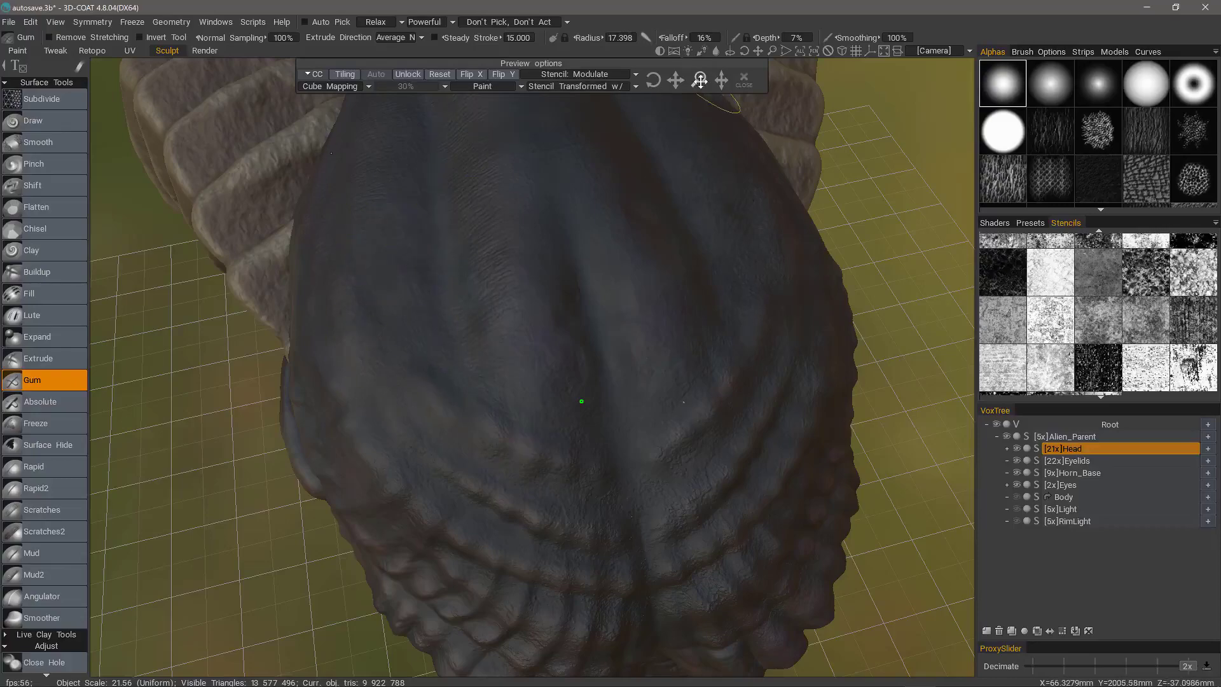
- Rescale the stencil, set its projection to From Camera and turn on Tiling
left_click_drag(700, 81, 771, 95)
left_click(338, 89)
left_click(329, 100)
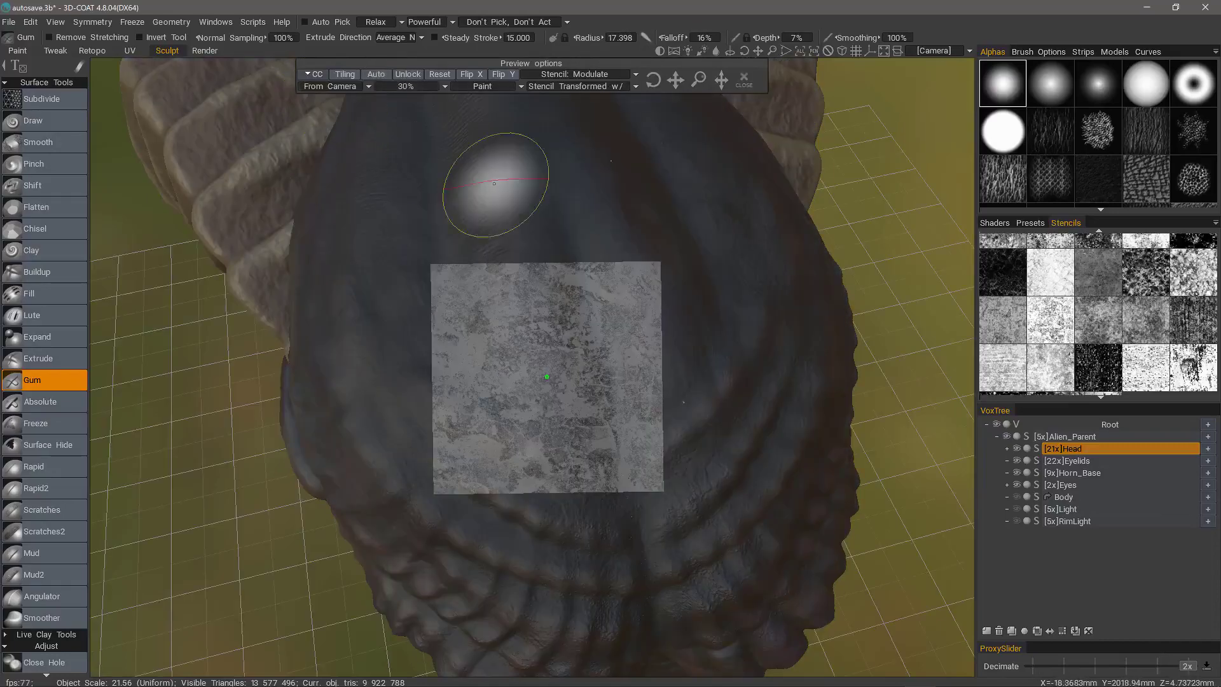
left_click(349, 77)
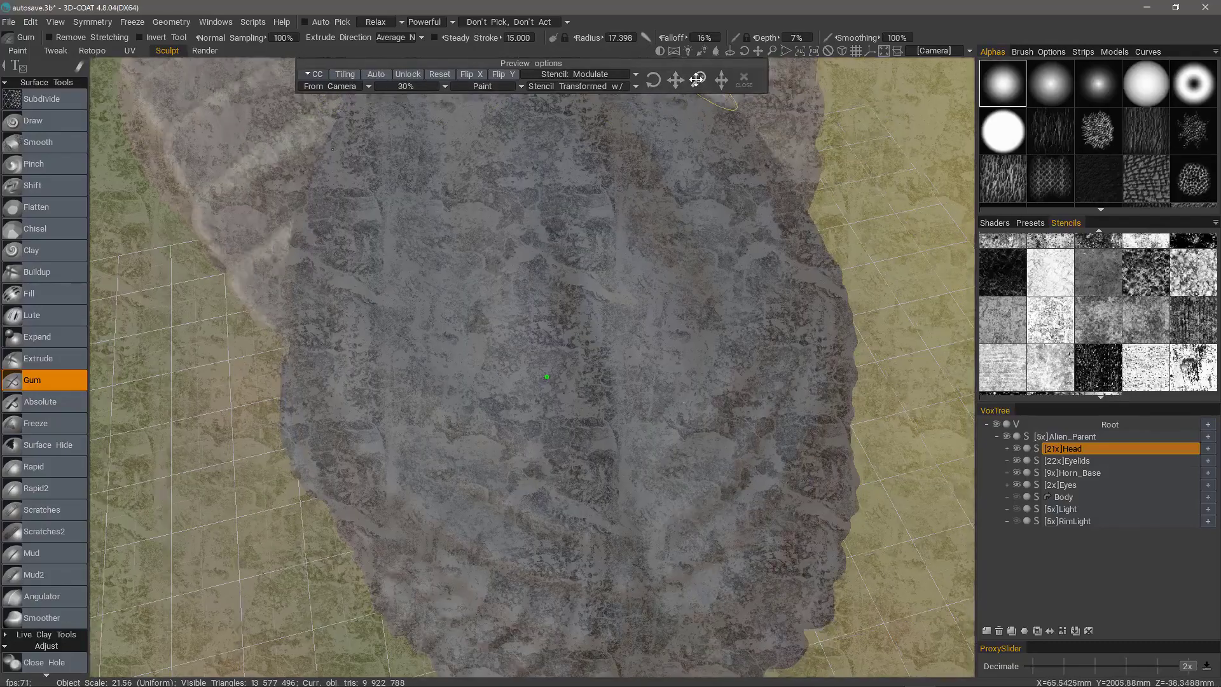
- Try sculpting texture across the crown of the head with Gum through the rescaled, tiled camera-projected stencil
mouse_move(697, 79)
left_mouse_down()
mouse_move(666, 89)
mouse_move(687, 99)
left_mouse_up()
mouse_move(488, 274)
left_mouse_down()
mouse_move(491, 254)
mouse_move(526, 390)
mouse_move(507, 479)
mouse_move(435, 354)
mouse_move(438, 252)
mouse_move(420, 397)
mouse_move(436, 443)
left_mouse_up()
mouse_move(363, 302)
left_mouse_down()
mouse_move(446, 486)
mouse_move(548, 533)
left_mouse_up()
left_click_drag(495, 189, 460, 189)
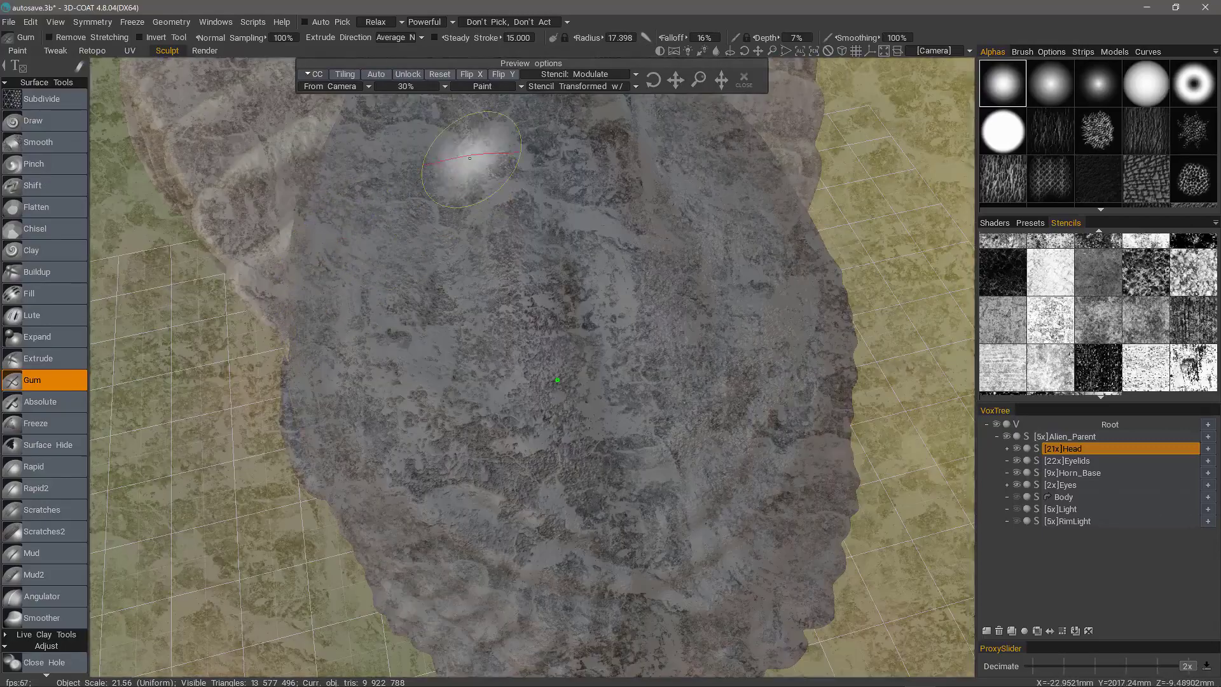
- Turn off the stencil to inspect the textured crown and undo the Gum strokes
left_click(744, 79)
mouse_move(267, 348)
left_mouse_down()
mouse_move(521, 515)
mouse_move(273, 305)
mouse_move(445, 469)
mouse_move(287, 403)
mouse_move(252, 406)
left_mouse_up()
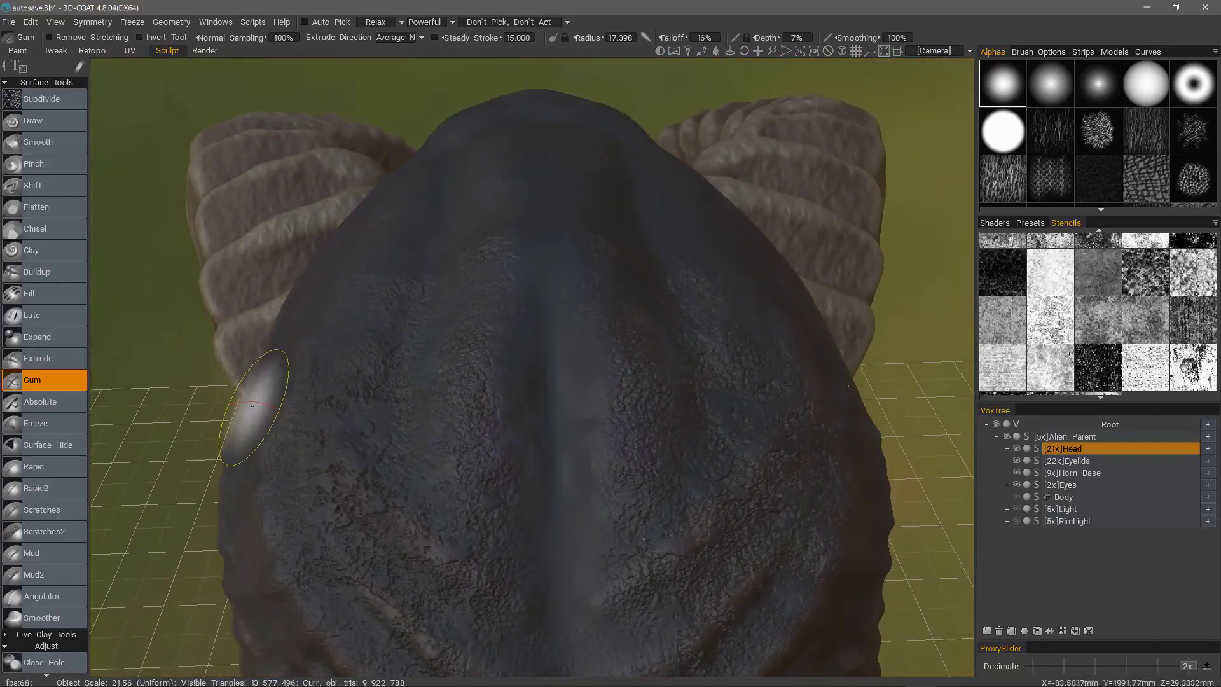
scroll(253, 405, "down", 3)
left_click(992, 337)
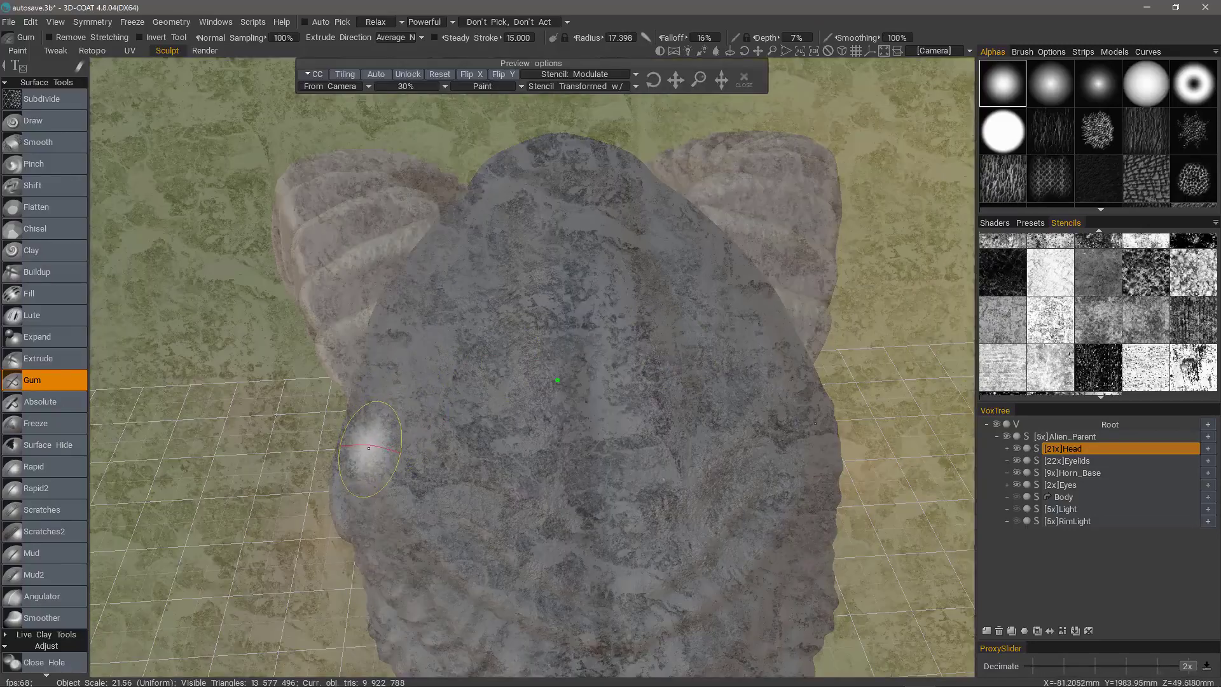
left_click(744, 78)
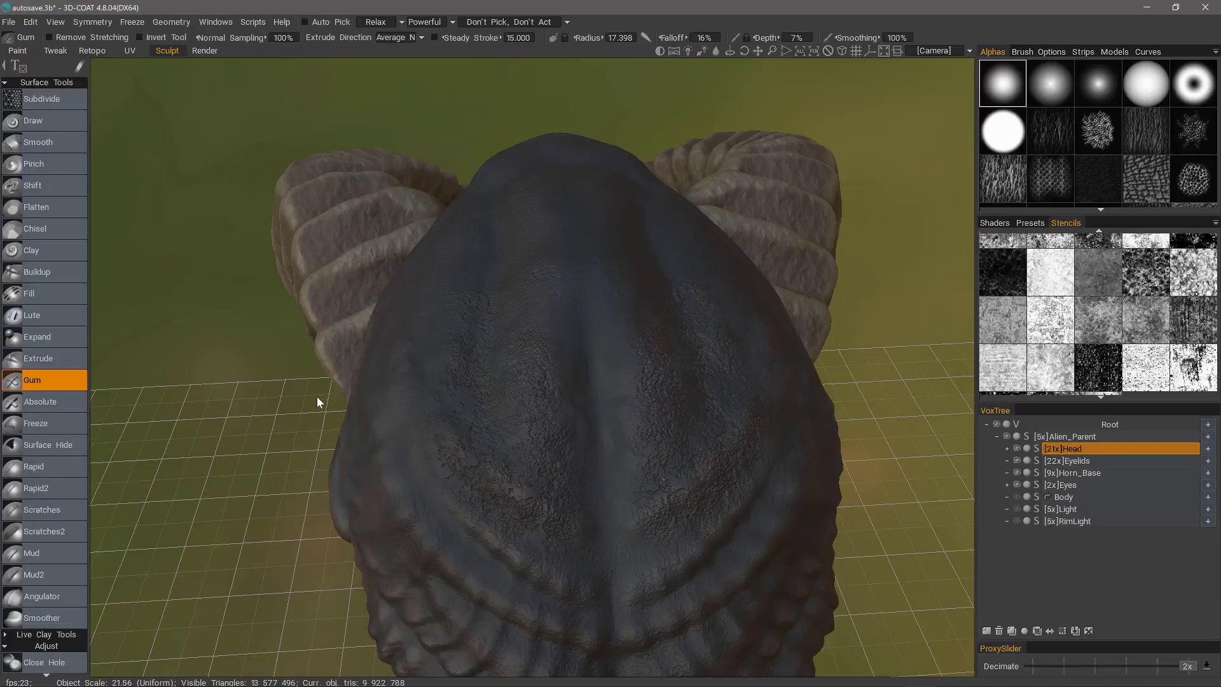
key("ctrl+z")
left_click_drag(390, 325, 365, 286, "alt")
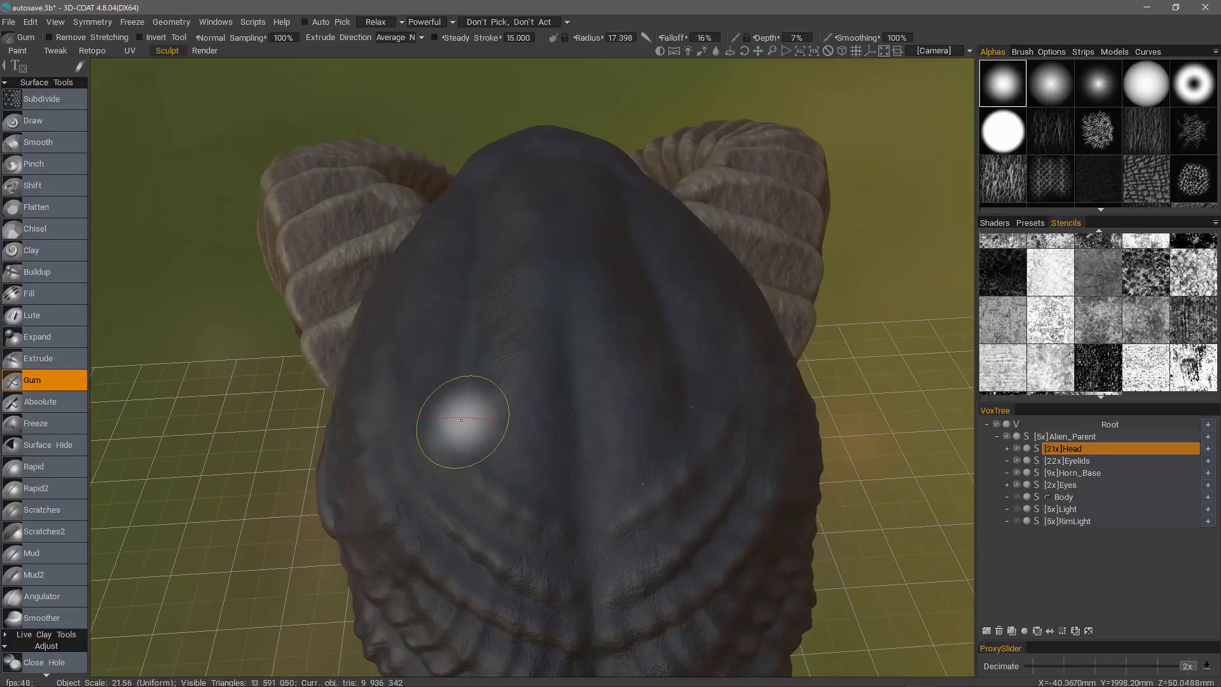
- Switch to the Paint workspace and add a new layer directly above Layer 16
left_click(17, 50)
mouse_move(382, 286)
left_mouse_down("alt")
mouse_move(313, 373)
mouse_move(322, 401)
mouse_move(332, 380)
mouse_move(280, 433)
left_mouse_up("alt")
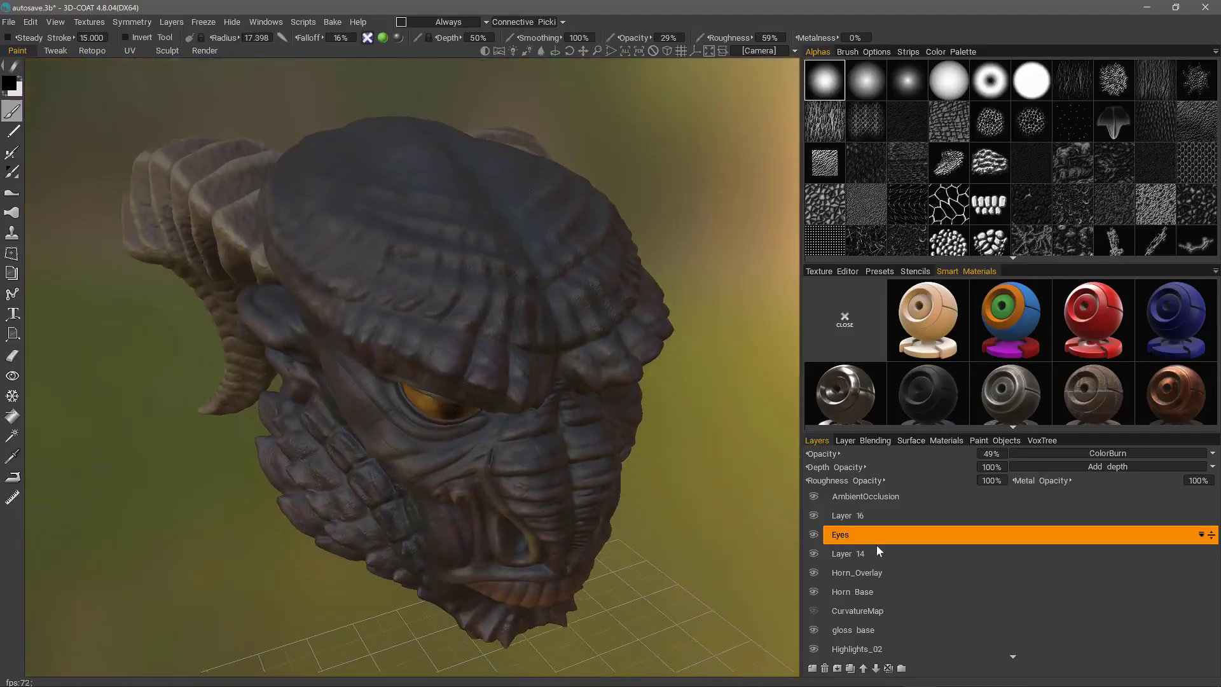
left_click(846, 516)
left_click(812, 668)
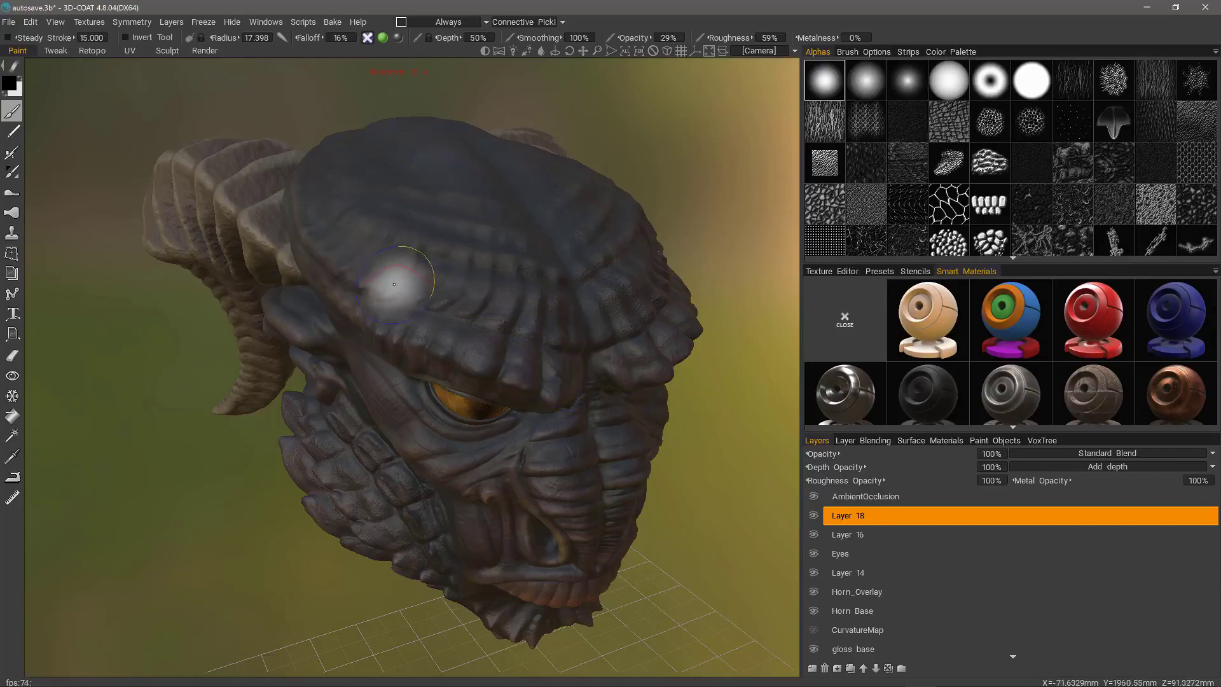
- Set the foreground paint color to a brown with hue 21.787, saturation 39% and lightness 36%
mouse_move(404, 278)
right_mouse_down()
mouse_move(318, 295)
mouse_move(404, 395)
mouse_move(319, 294)
mouse_move(125, 136)
mouse_move(63, 107)
right_mouse_up()
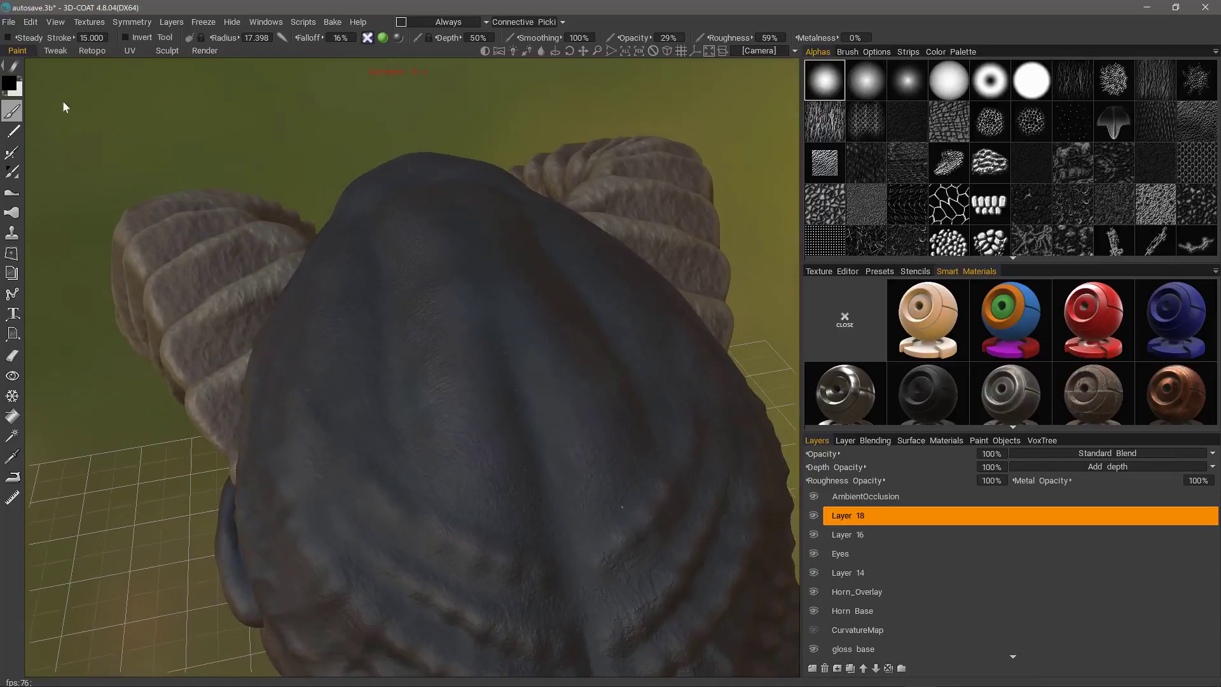
left_click(10, 86)
left_click(382, 448)
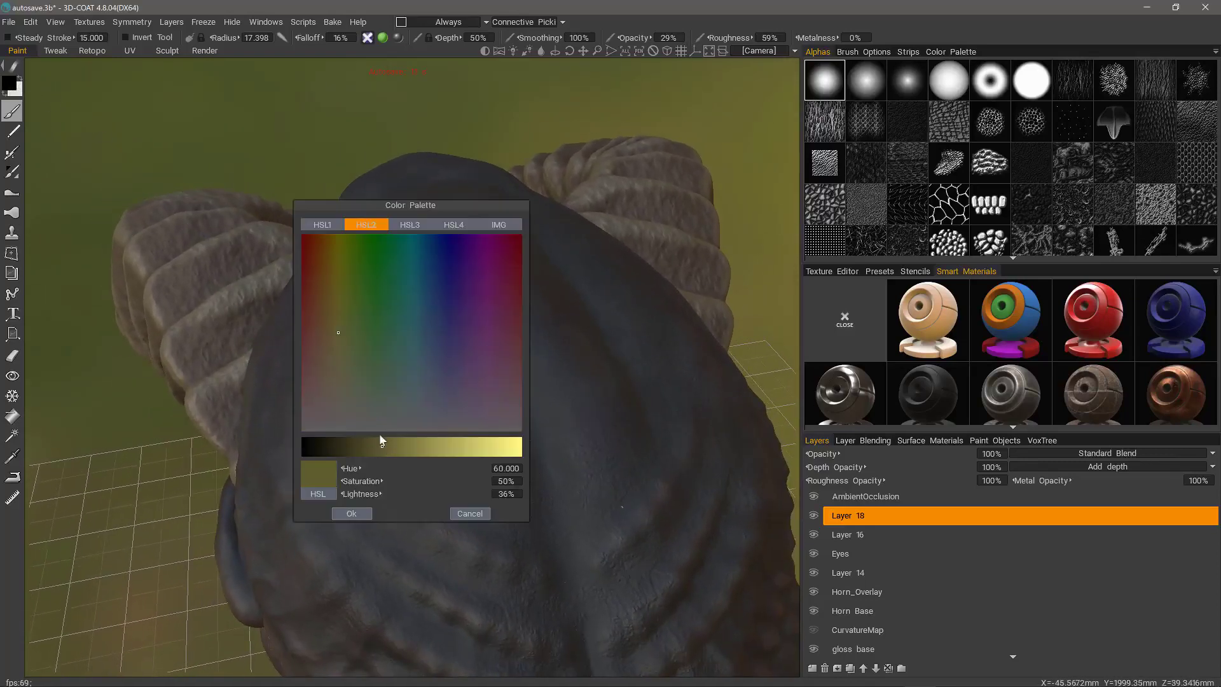
left_click(328, 358)
left_click(314, 353)
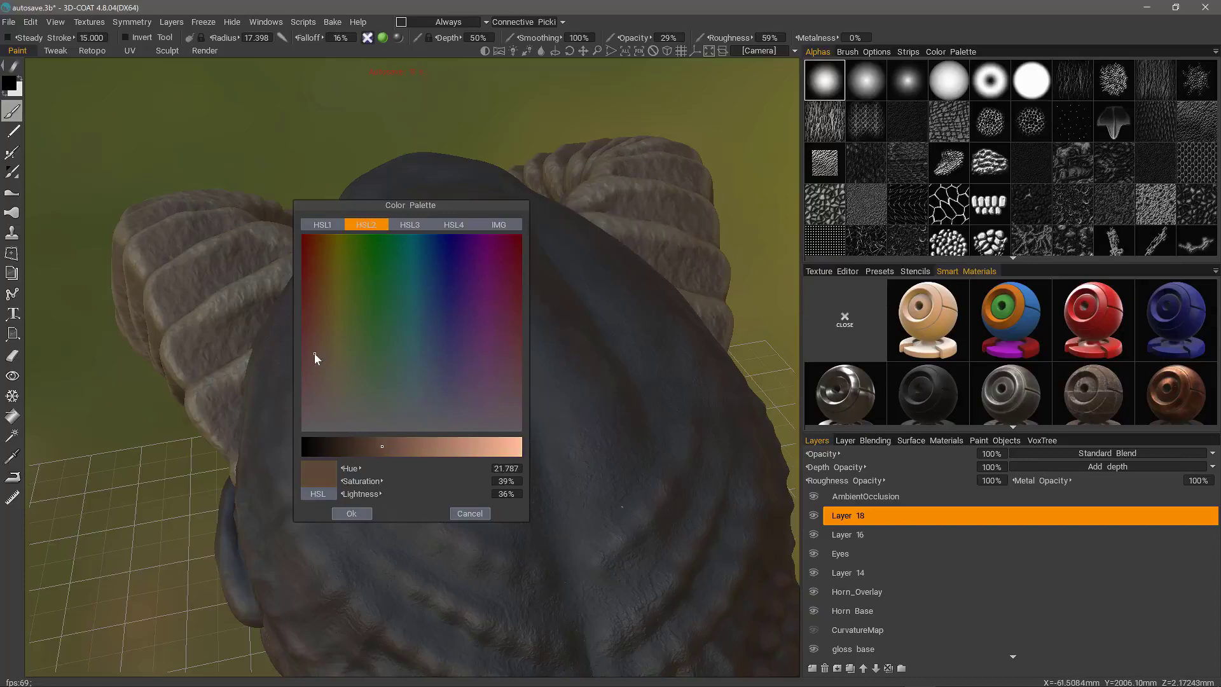
left_click(344, 513)
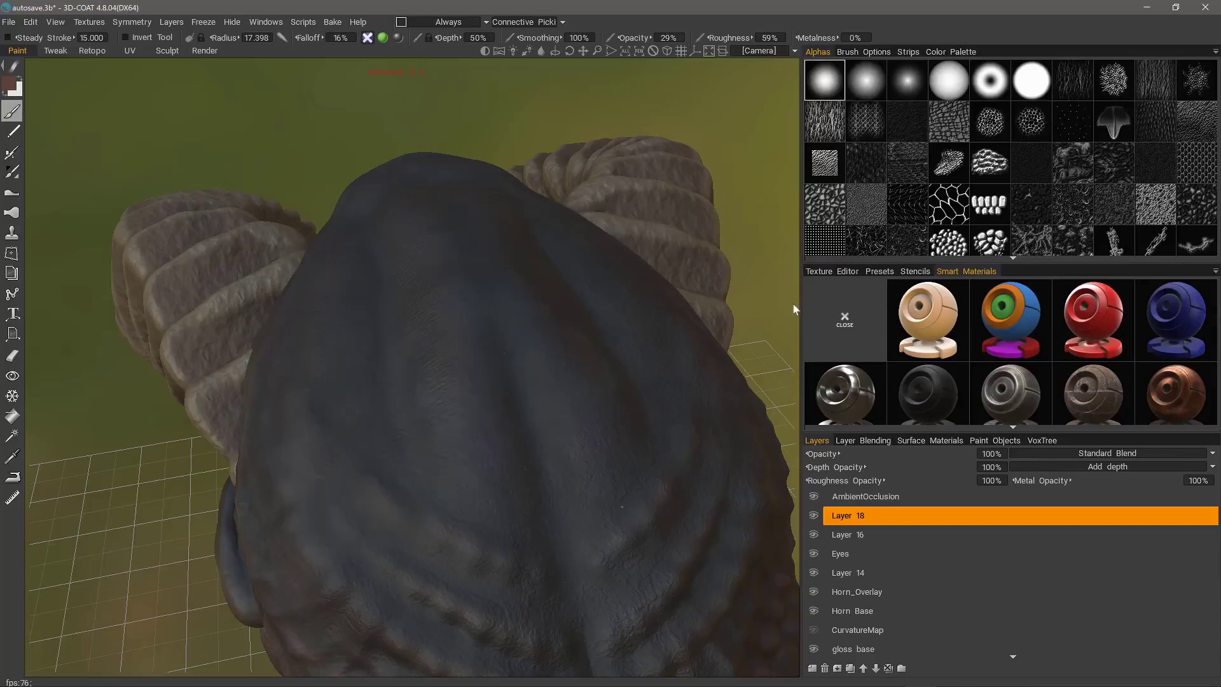
- Expand the view of the stencil library and load the light gray cracked-surface stencil
scroll(793, 302, "down", 1)
left_click(915, 275)
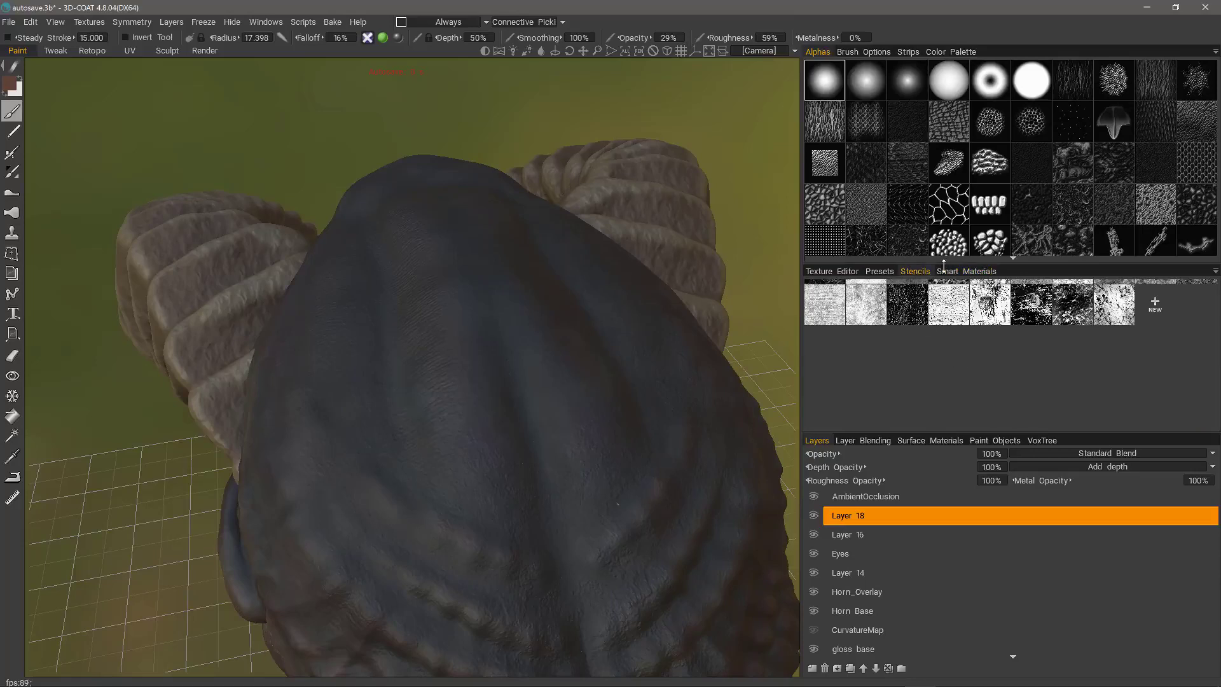
left_click_drag(944, 264, 944, 266)
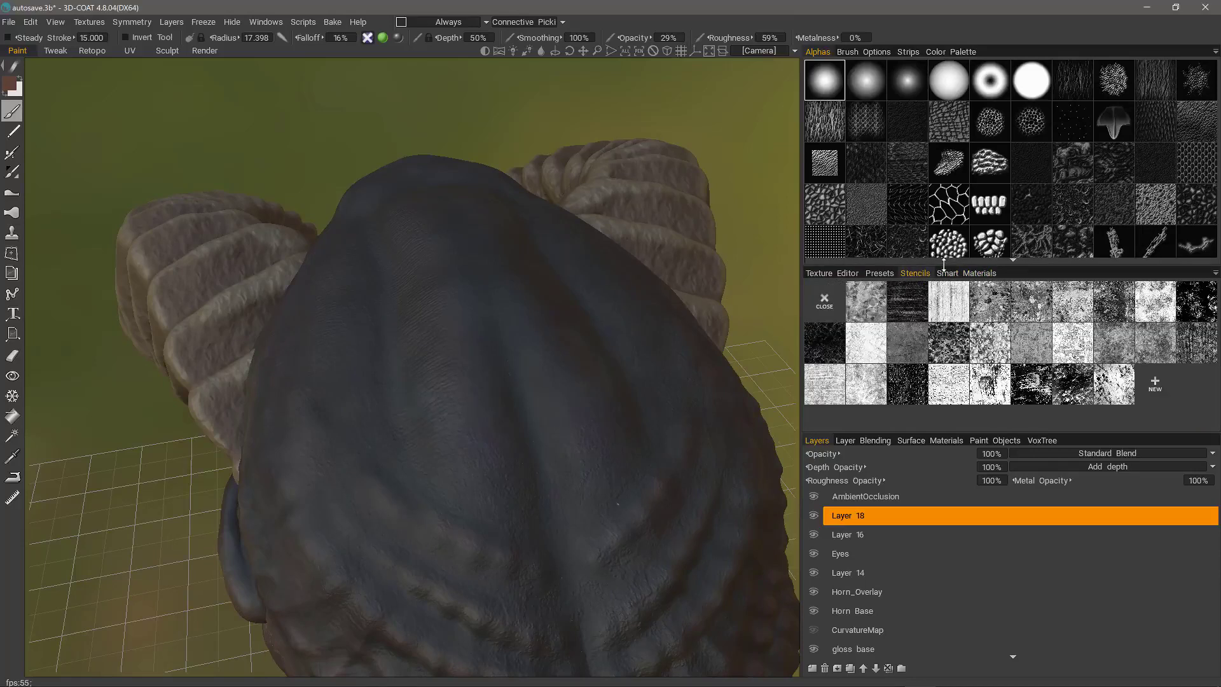
left_click(867, 389)
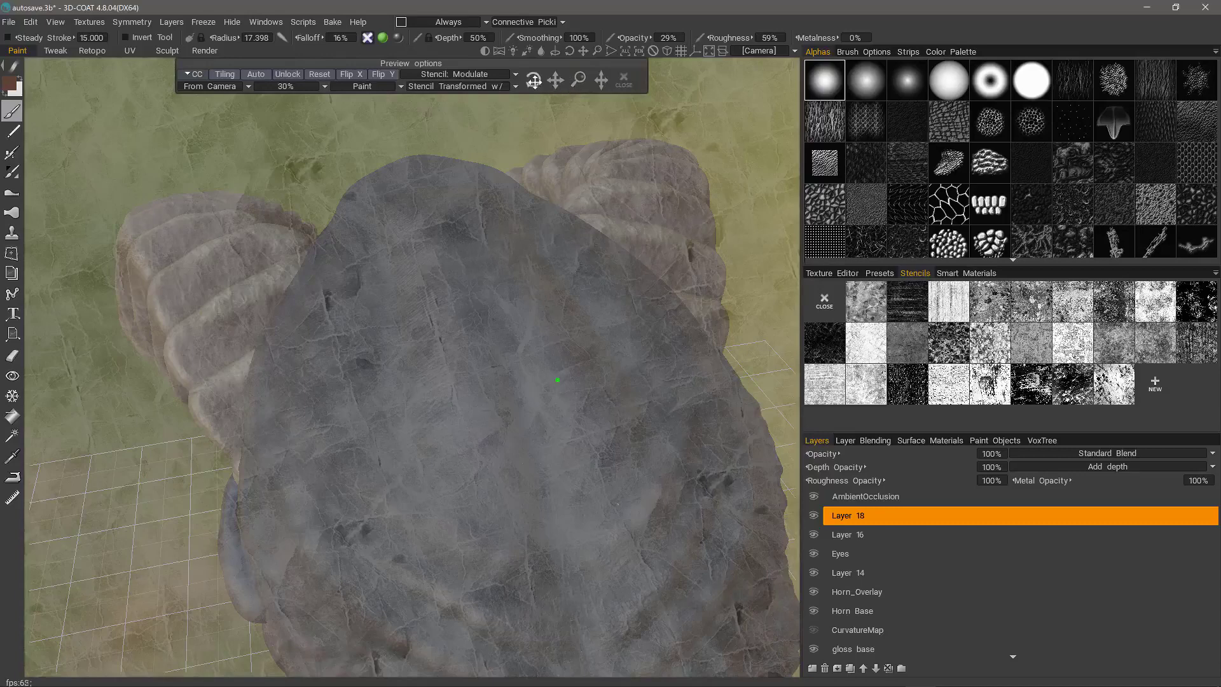
- Try rotating the cracked stencil, reset its transform and rescale it over the head
left_click_drag(534, 81, 485, 102)
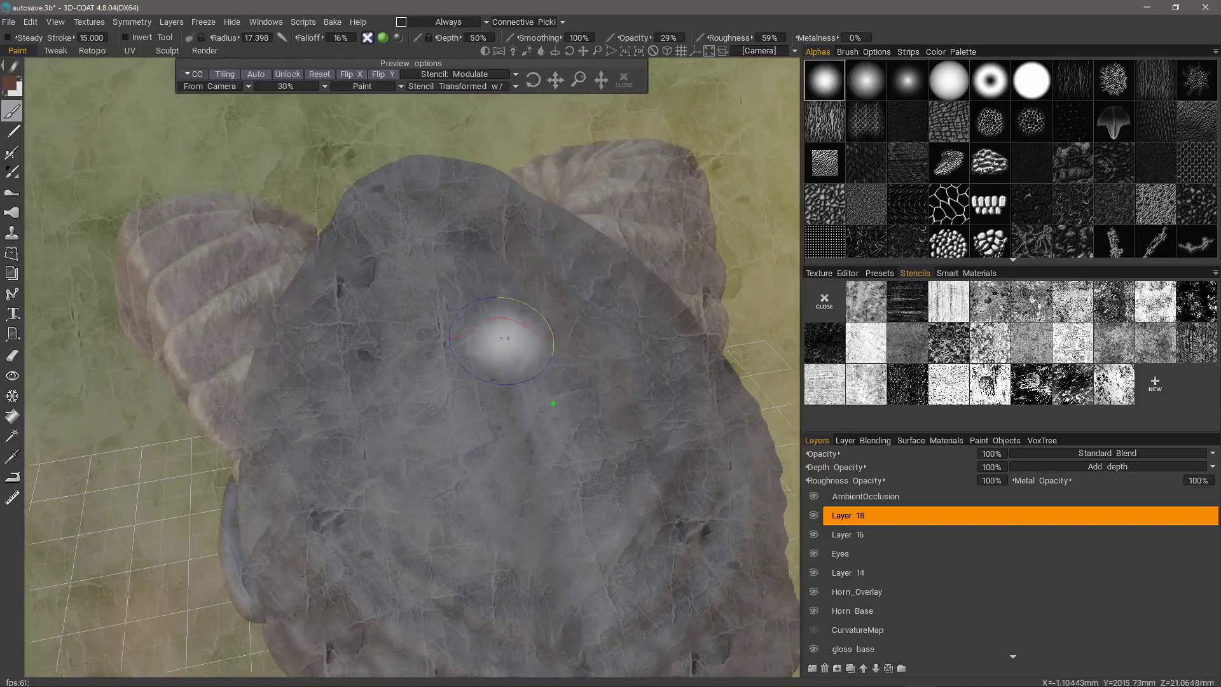
left_click(314, 77)
left_click_drag(578, 78, 623, 98)
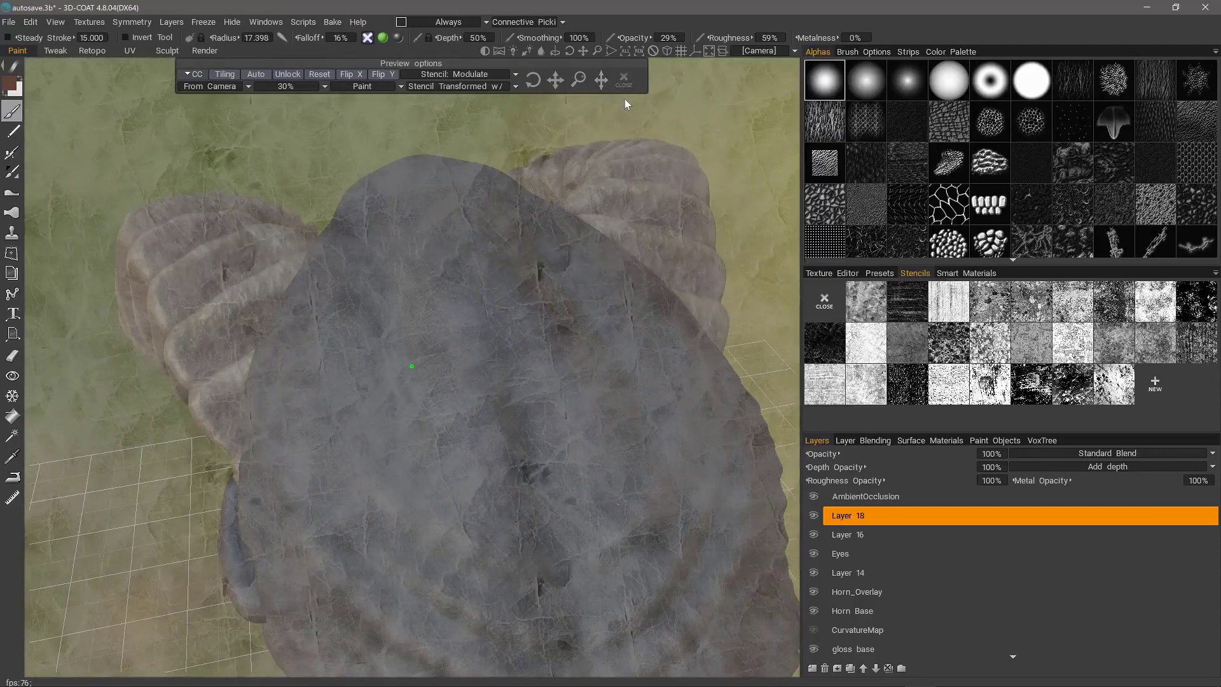
- Paint brown strokes through the stencil on the crown with brush radius 9.637, increasing the opacity to 66%
right_click_drag(450, 376, 414, 384)
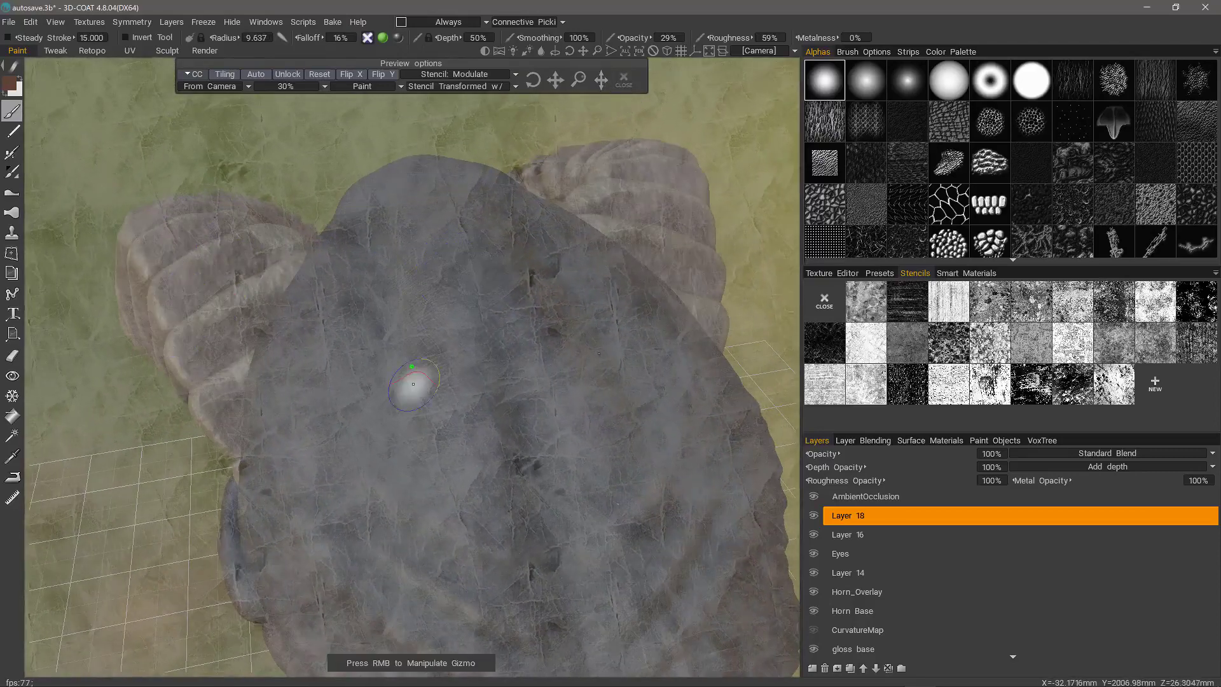
left_click_drag(438, 323, 463, 403)
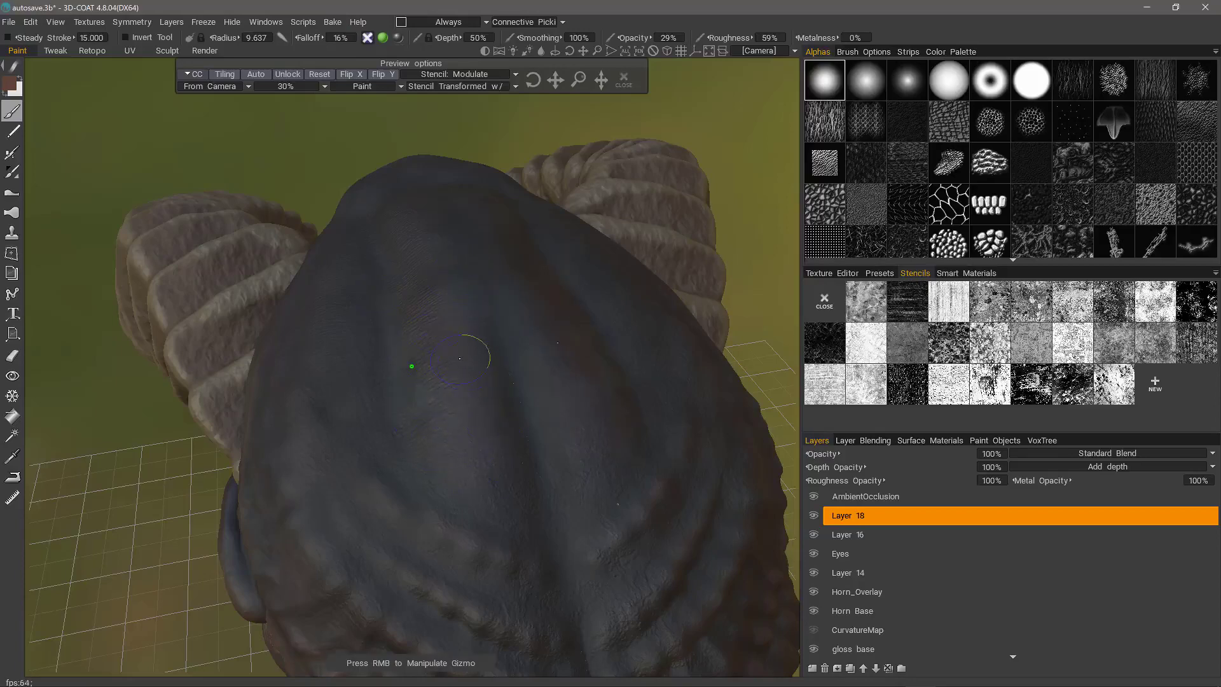
mouse_move(460, 358)
left_mouse_down()
mouse_move(423, 395)
mouse_move(422, 363)
left_mouse_up()
left_click_drag(438, 484, 445, 445)
left_click_drag(632, 37, 685, 54)
left_click_drag(407, 332, 462, 415)
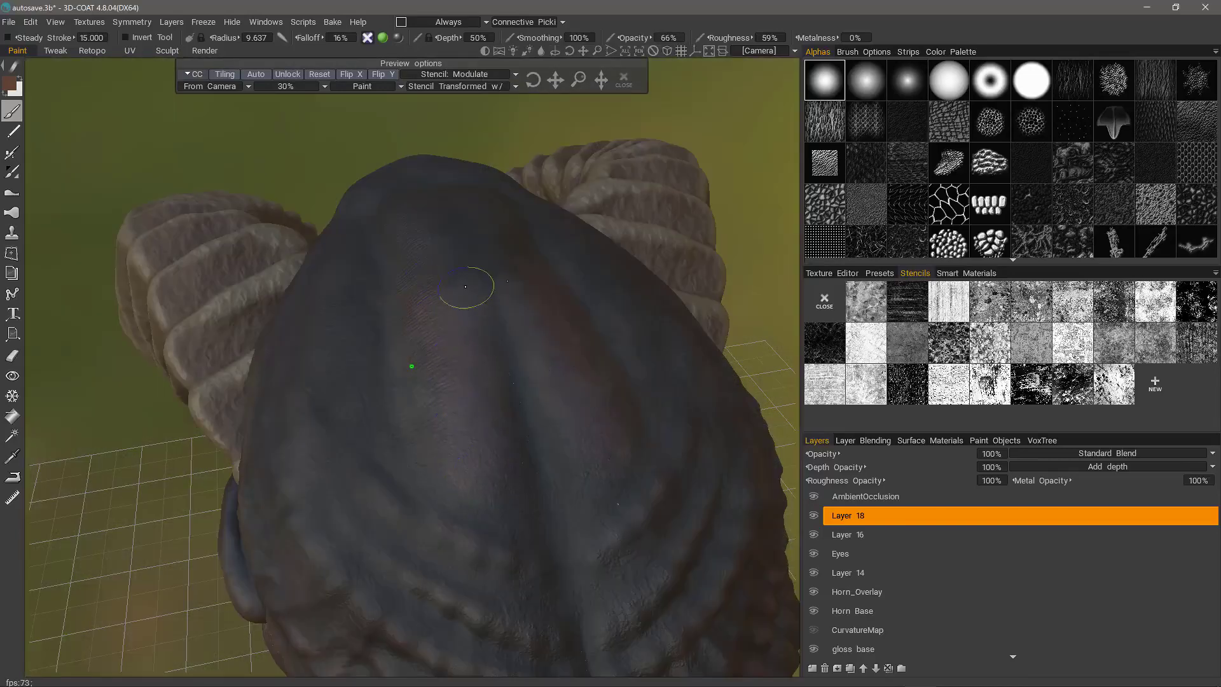
- Paint broader brown strokes over the crown through the cracked stencil with brush radius 16.121, and close the stencil
left_click_drag(465, 287, 459, 302)
right_click_drag(455, 344, 485, 344)
mouse_move(441, 318)
left_mouse_down()
mouse_move(362, 329)
mouse_move(469, 536)
left_mouse_up()
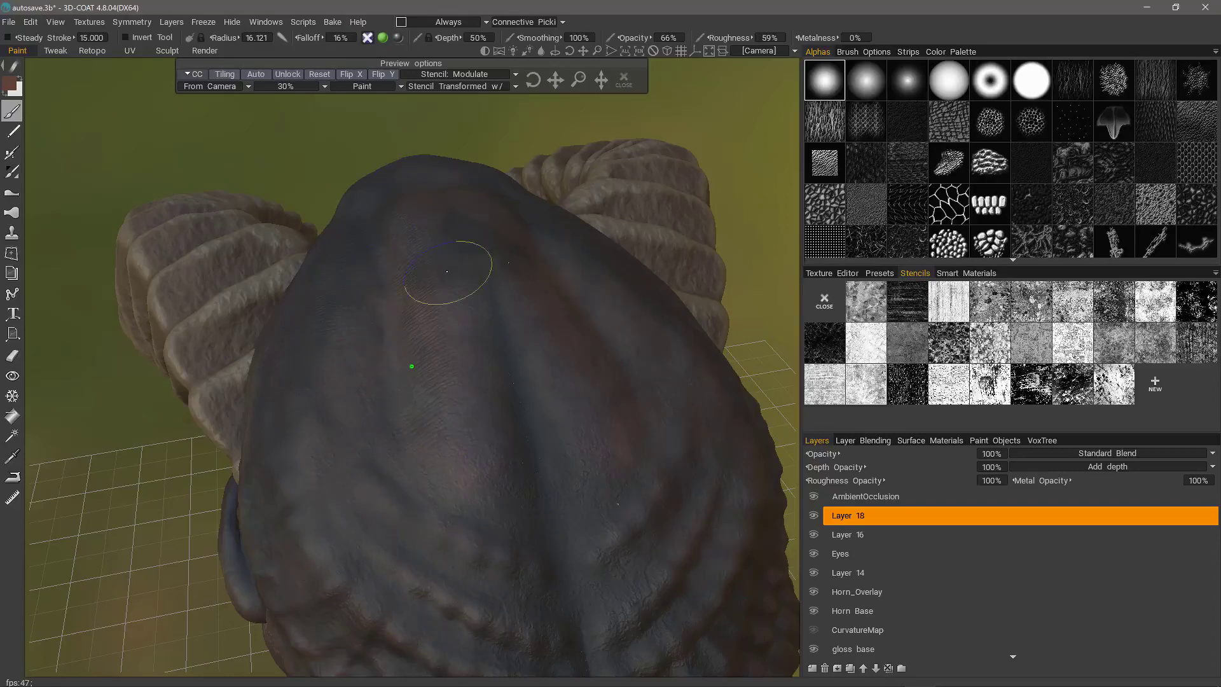
left_click_drag(329, 560, 382, 547)
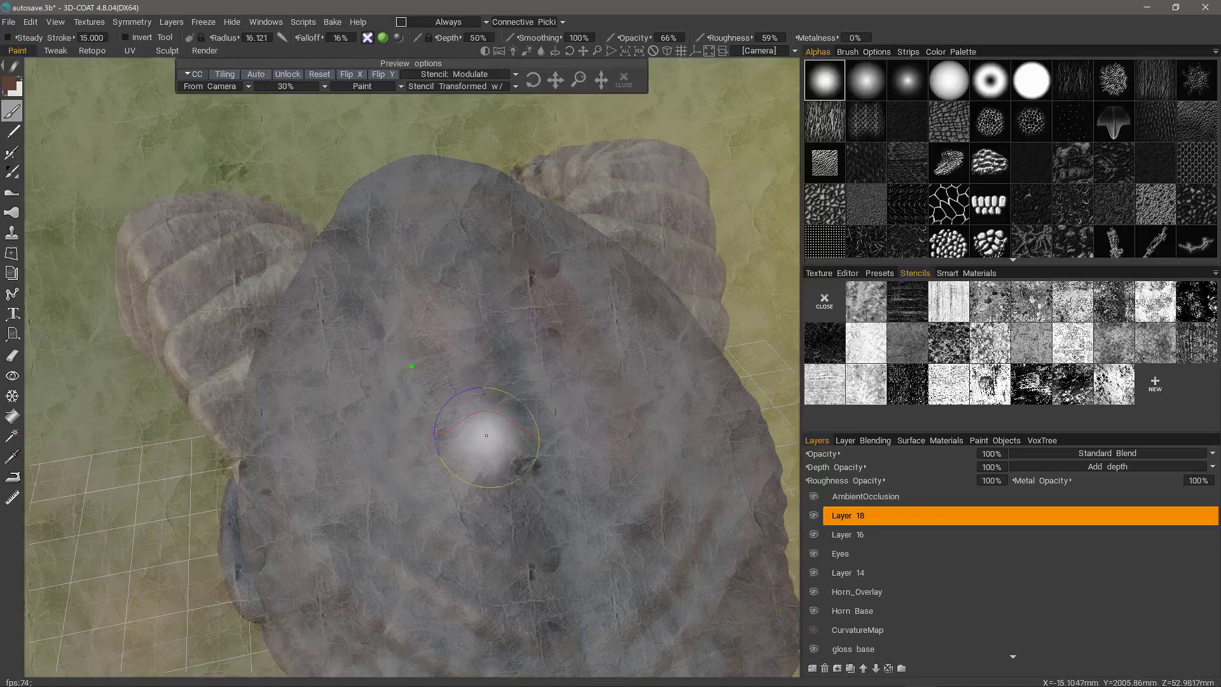
mouse_move(456, 431)
right_mouse_down()
mouse_move(503, 429)
mouse_move(460, 429)
right_mouse_up()
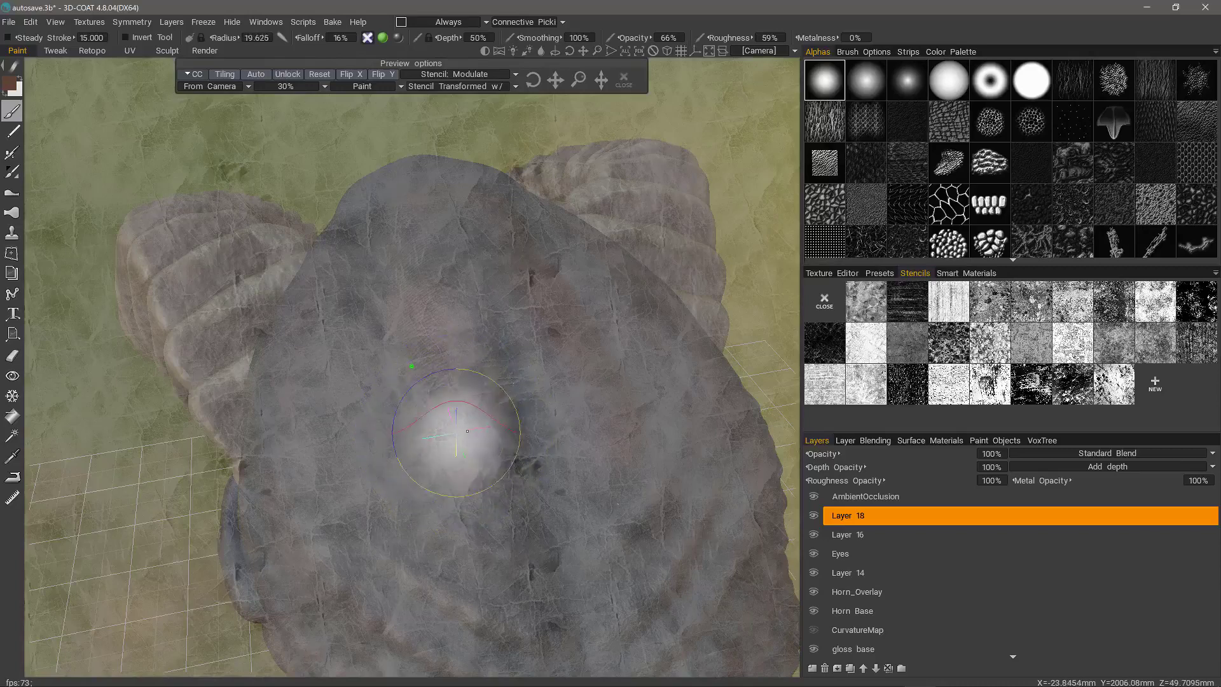
left_click(624, 78)
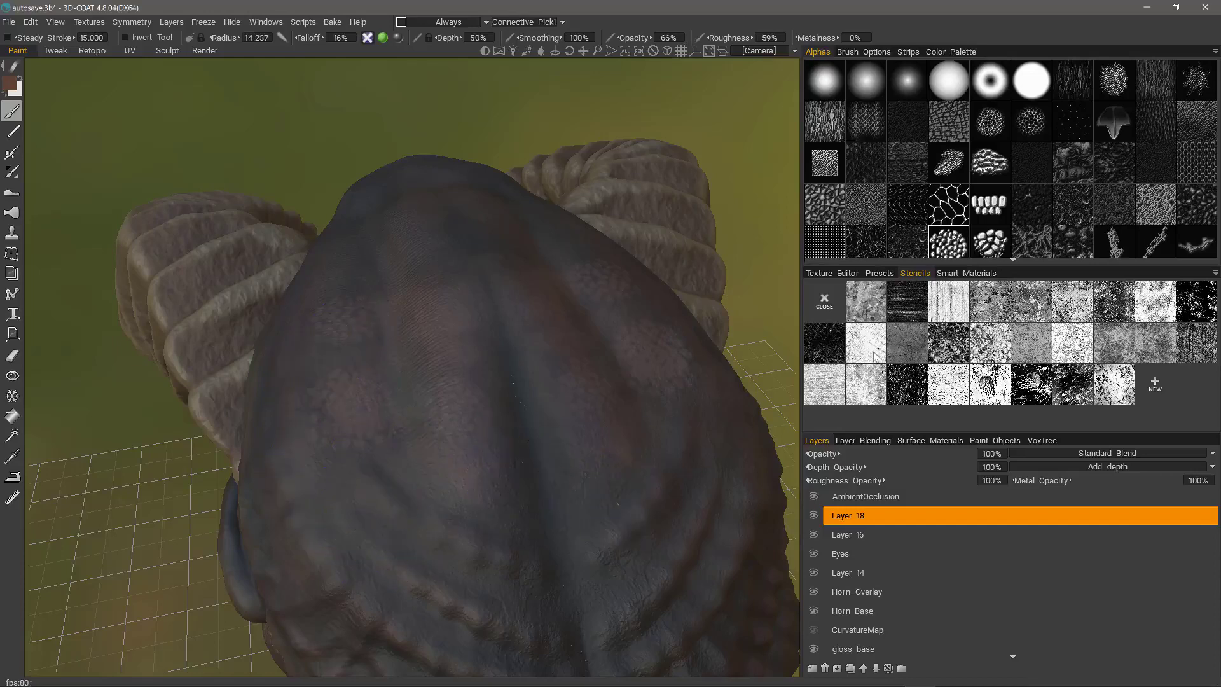
- Load the dark blotchy stencil and paint brown patches through it on the crown with the scale-pattern alpha, showing the brush options
left_click(946, 347)
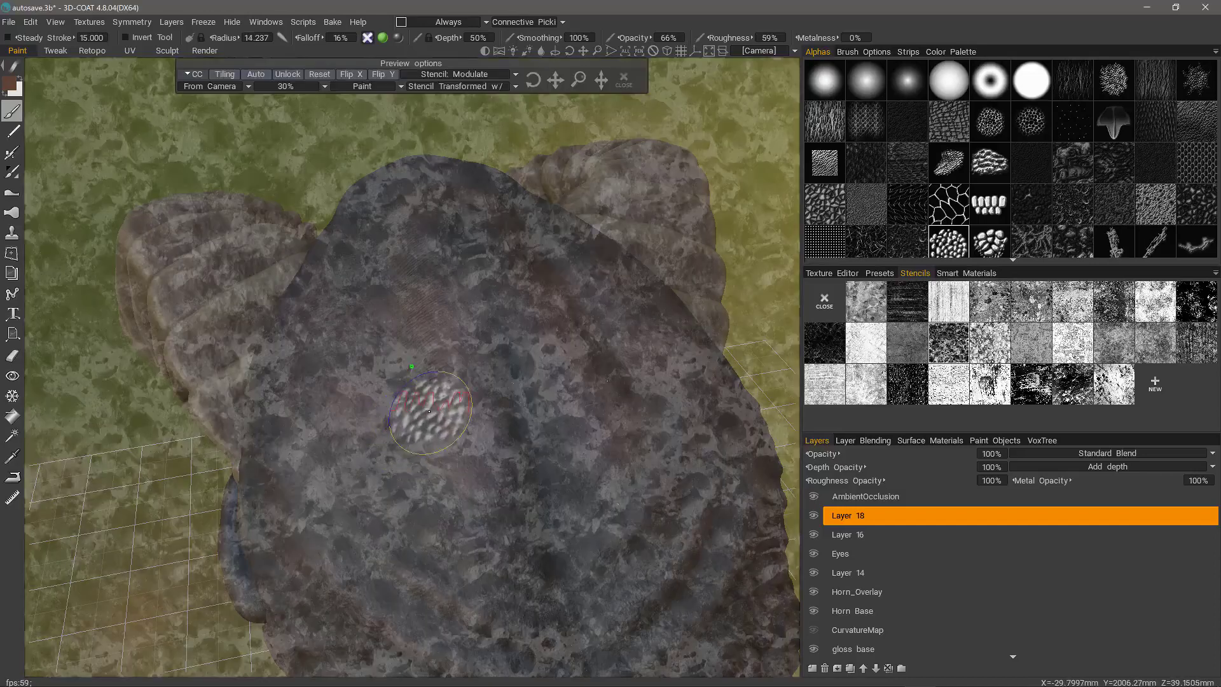
left_click_drag(441, 341, 453, 354)
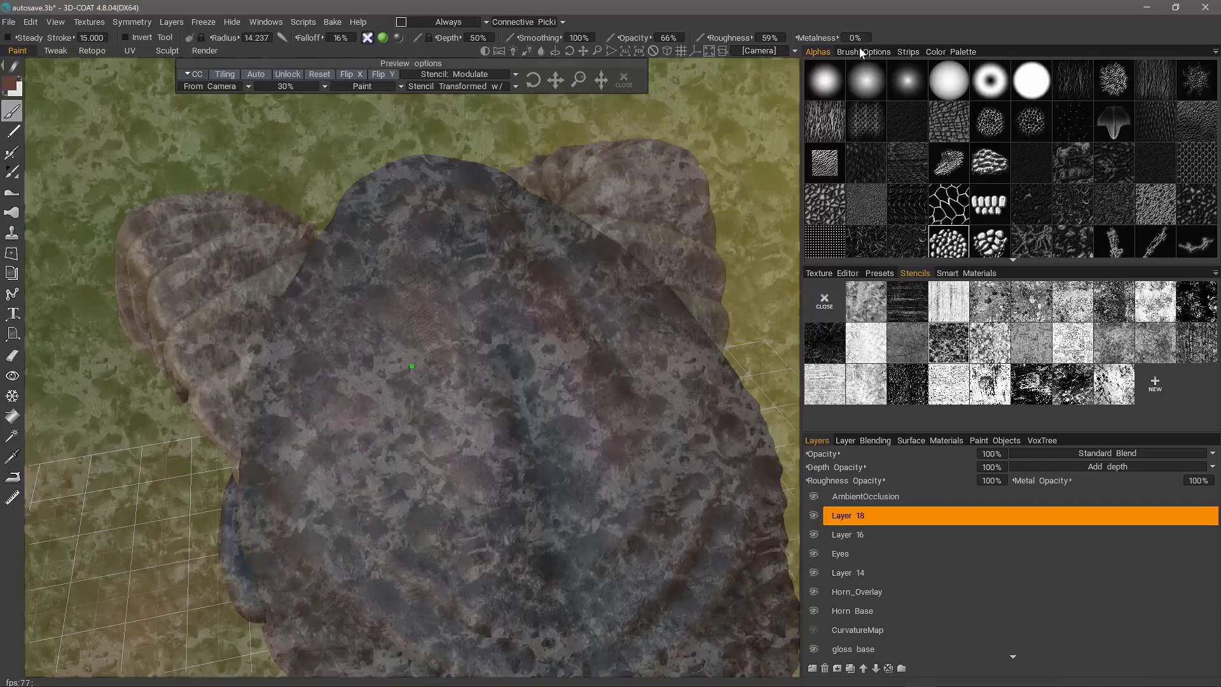
left_click(862, 52)
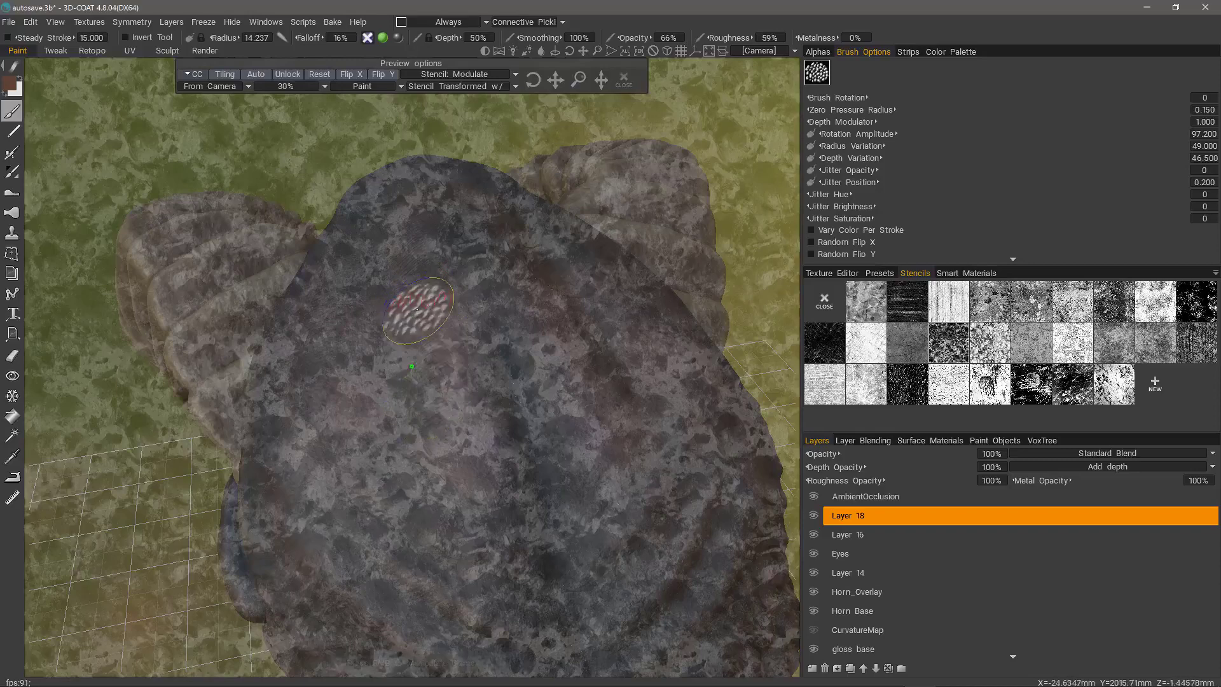
left_click_drag(428, 267, 449, 320)
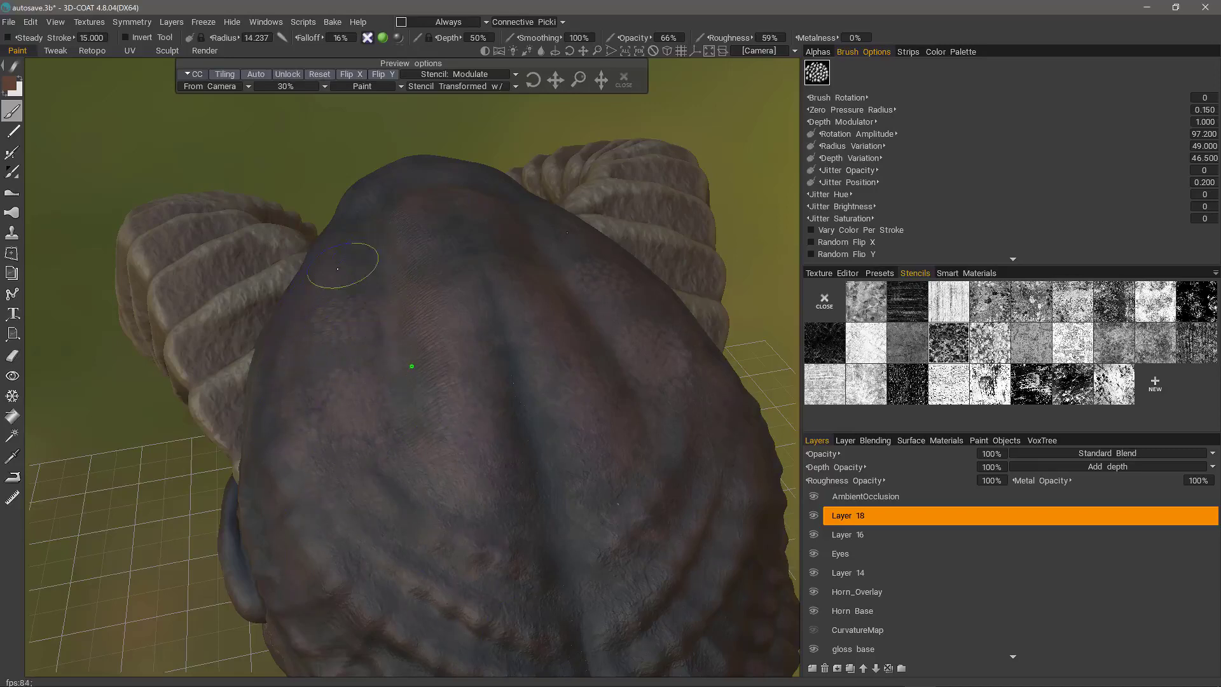
- Close the blotchy stencil and turn the whole head to a front view to inspect the painted result
right_click_drag(338, 268, 361, 360, "alt")
left_click(624, 81)
right_click_drag(604, 416, 348, 459, "alt")
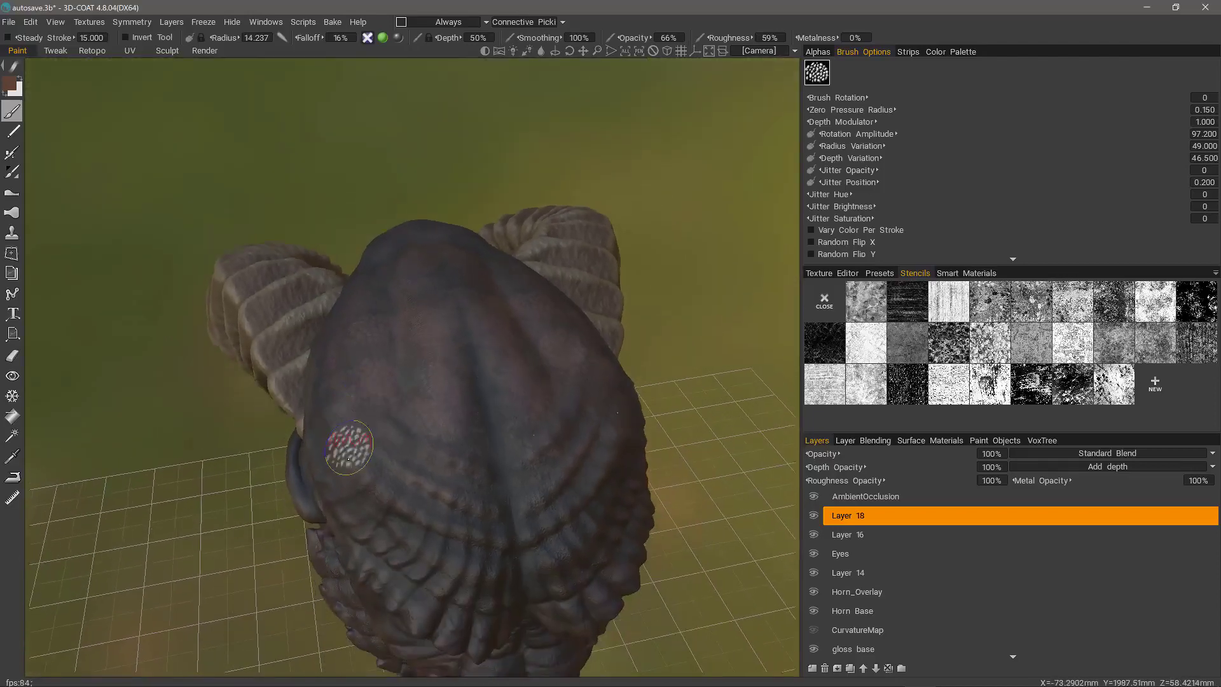
left_click_drag(349, 458, 383, 380, "alt")
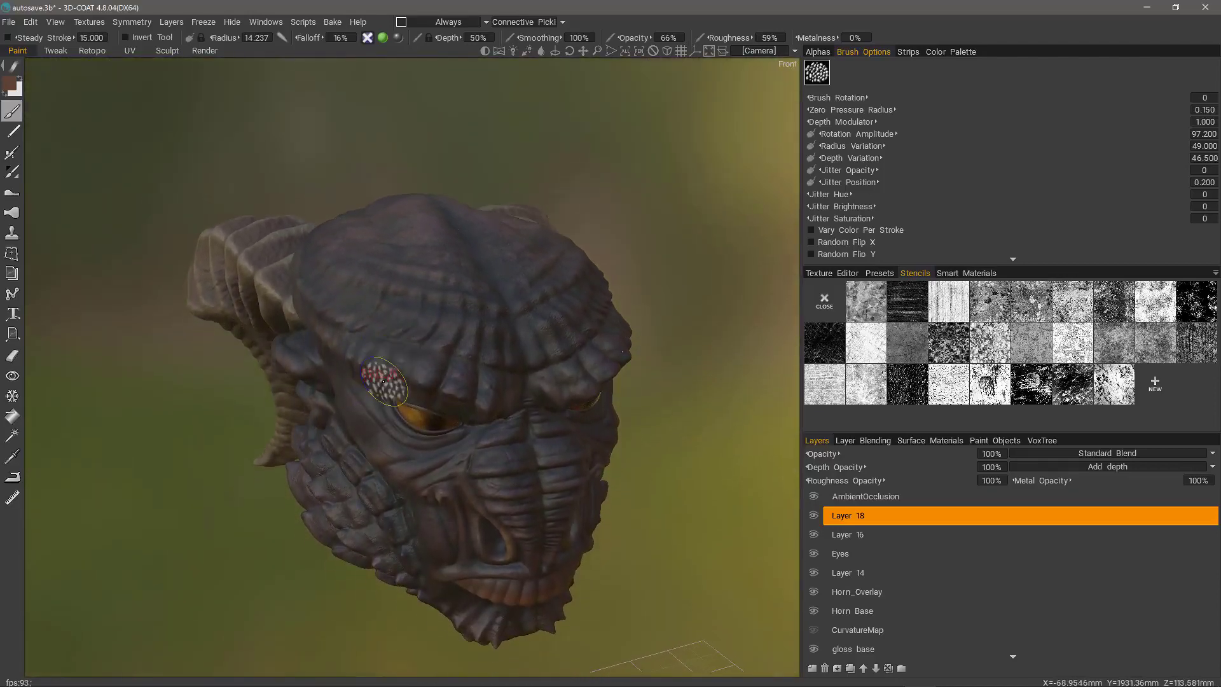